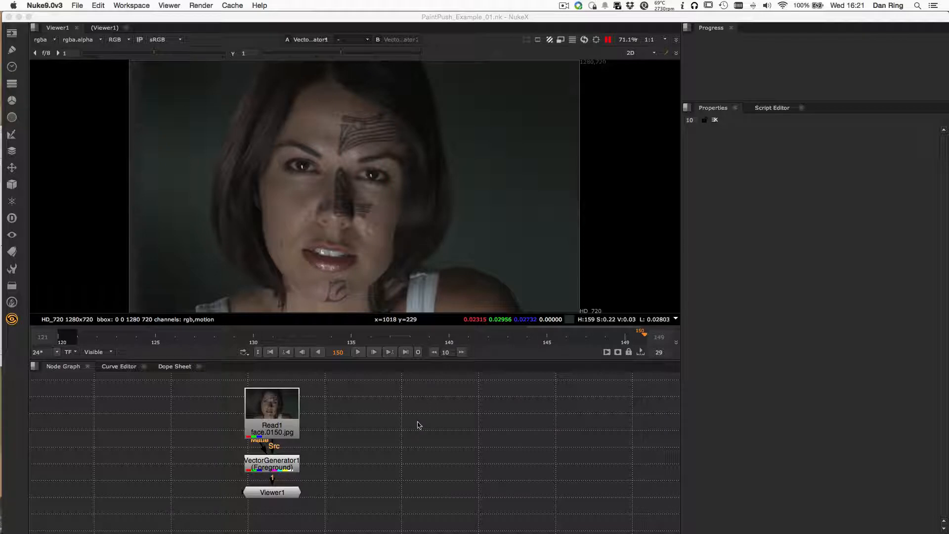
Add a PaintPush node to the node graph beside the VectorGenerator1 node
click(418, 424)
key(Tab)
text(up)
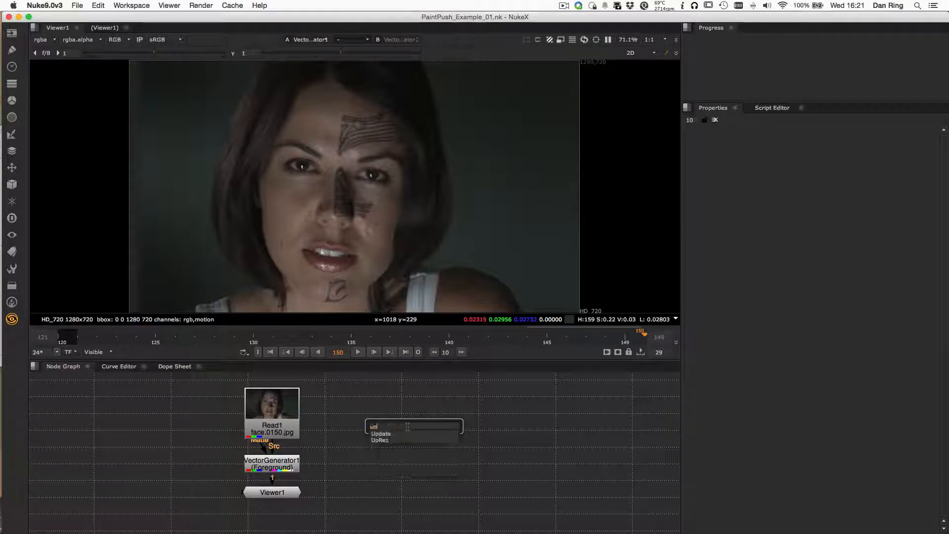
key(Escape)
key(Tab)
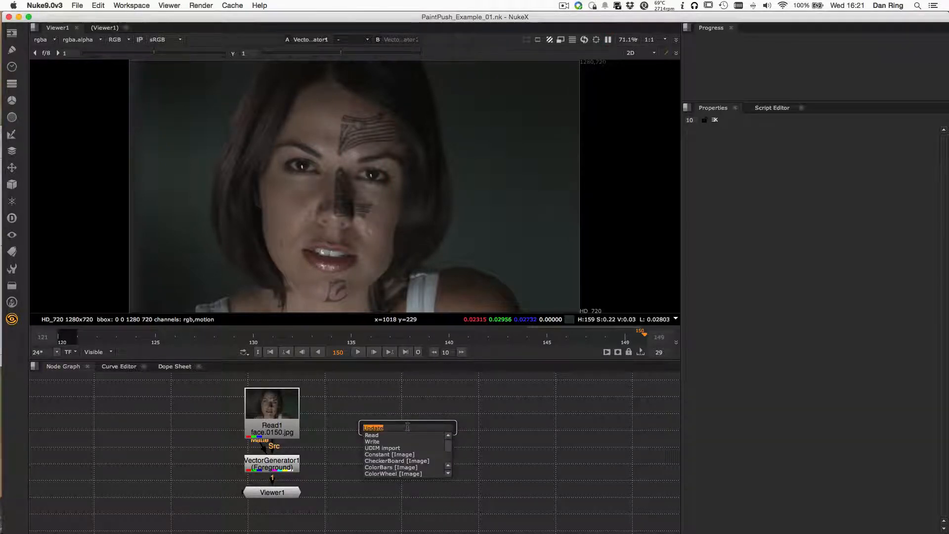
text(pain)
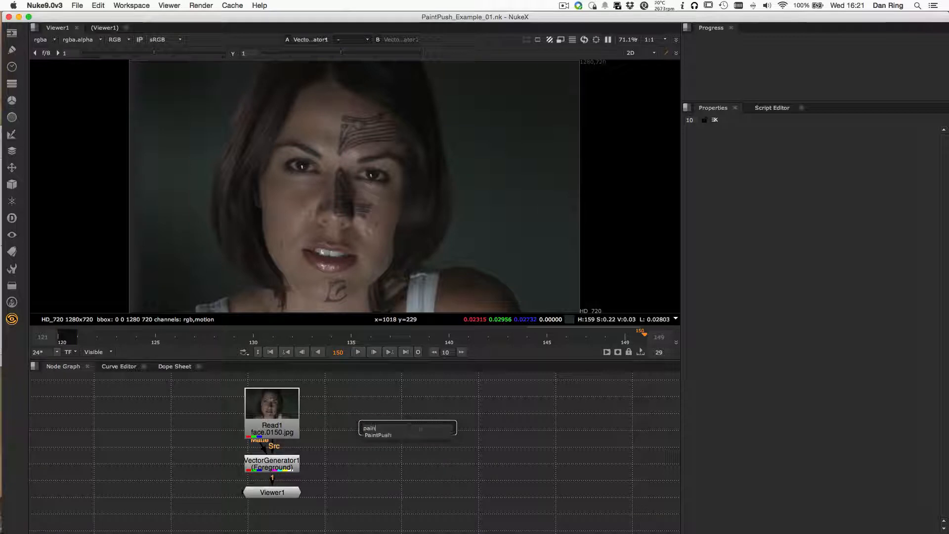
key(Return)
Connect the PaintPush node's UV input to VectorGenerator1 and create its RotoPaint node
mouse_move(410, 429)
mouse_down()
mouse_move(398, 467)
mouse_move(417, 410)
mouse_move(299, 460)
mouse_move(313, 440)
mouse_move(288, 468)
mouse_up()
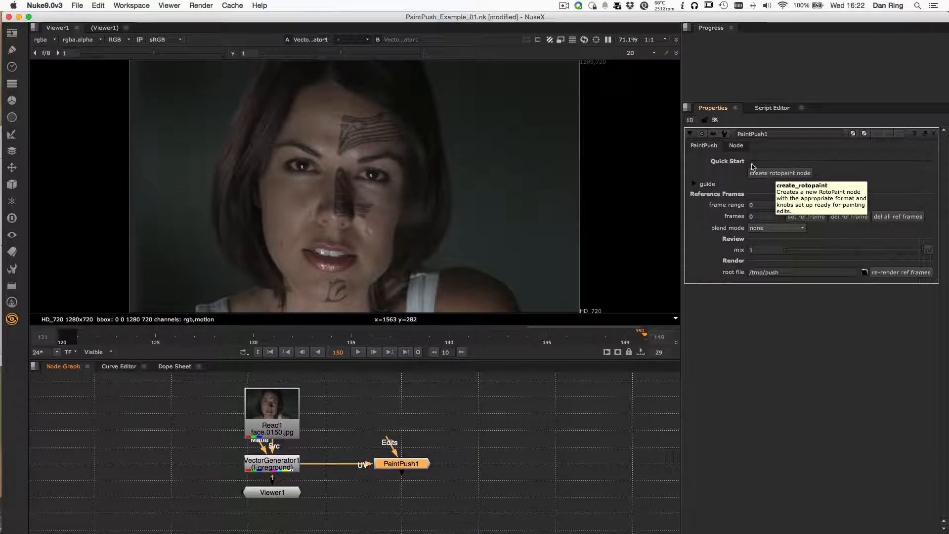
click(781, 174)
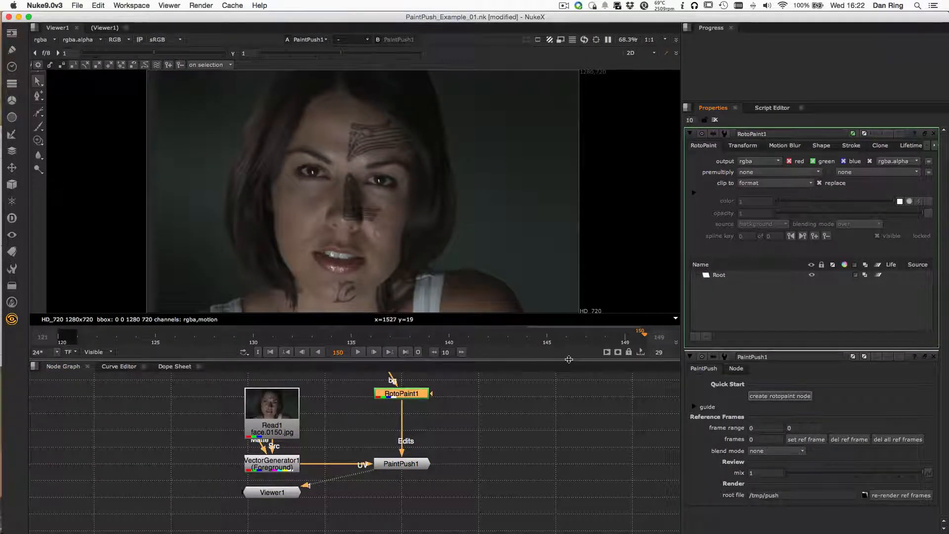
Set the reference frame range of PaintPush1 to 121–150
double_click(410, 467)
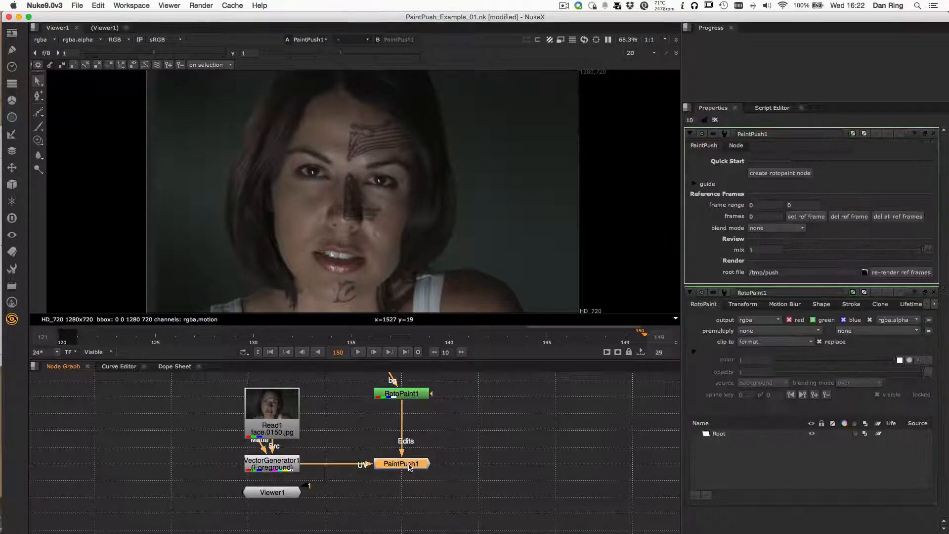
click(760, 204)
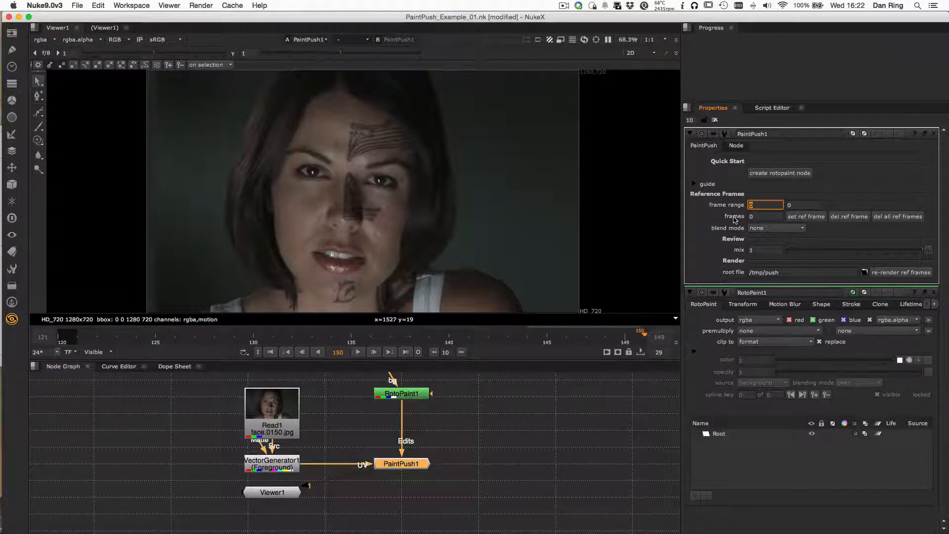
text(121)
key(Tab)
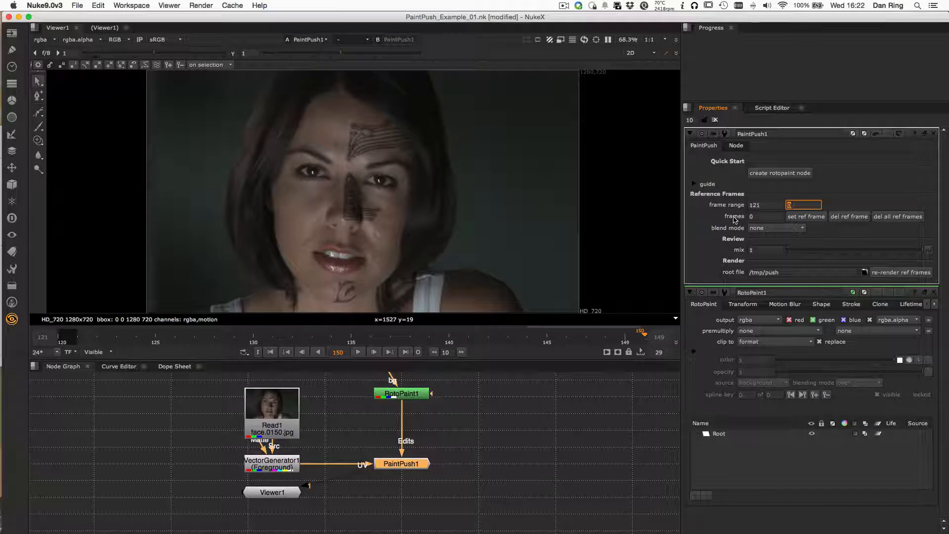
text(150)
key(Tab)
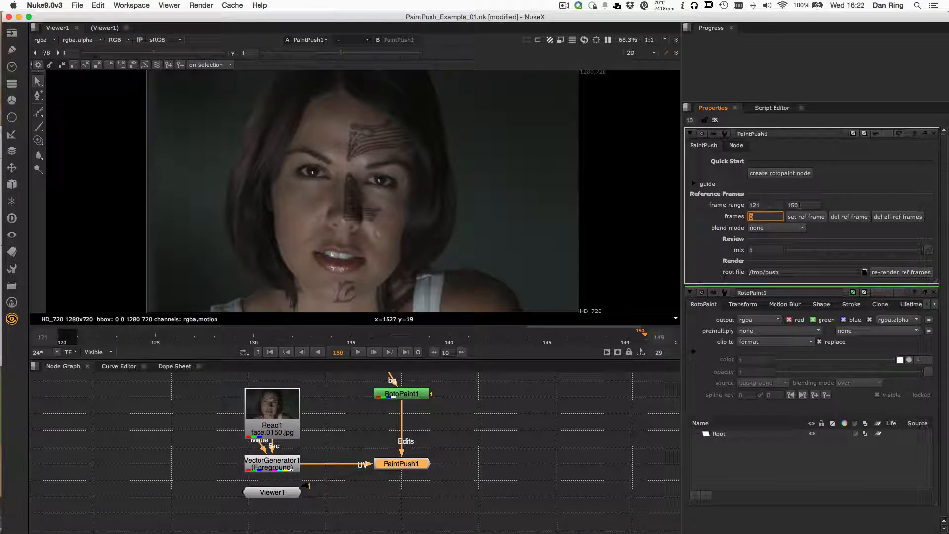
Set the render root file of PaintPush1 to /tmp/facepush
click(779, 272)
text(face)
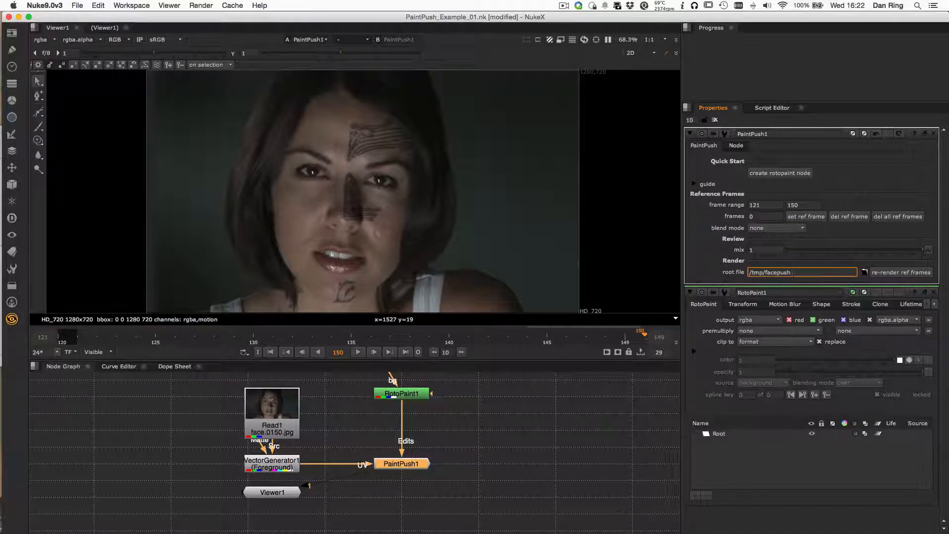
drag(794, 273, 746, 273)
click(797, 272)
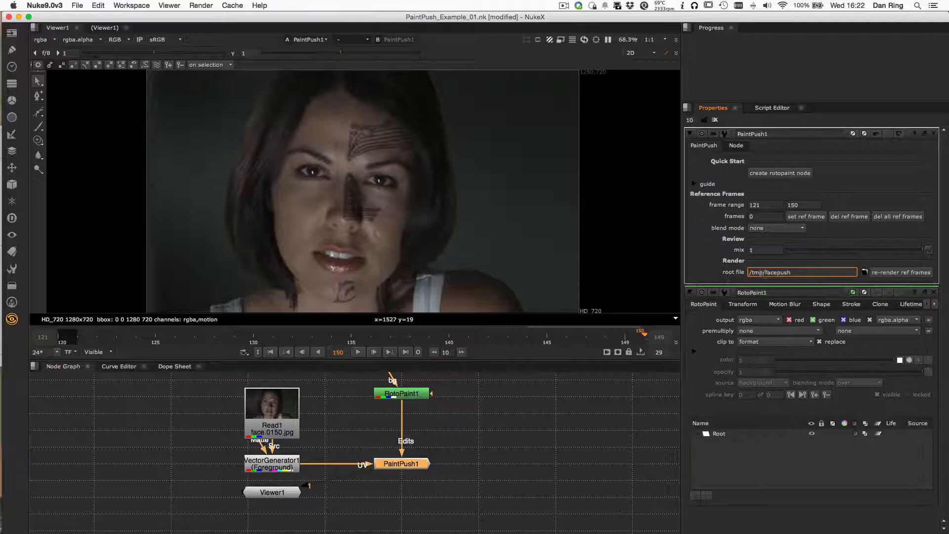
click(792, 273)
click(715, 254)
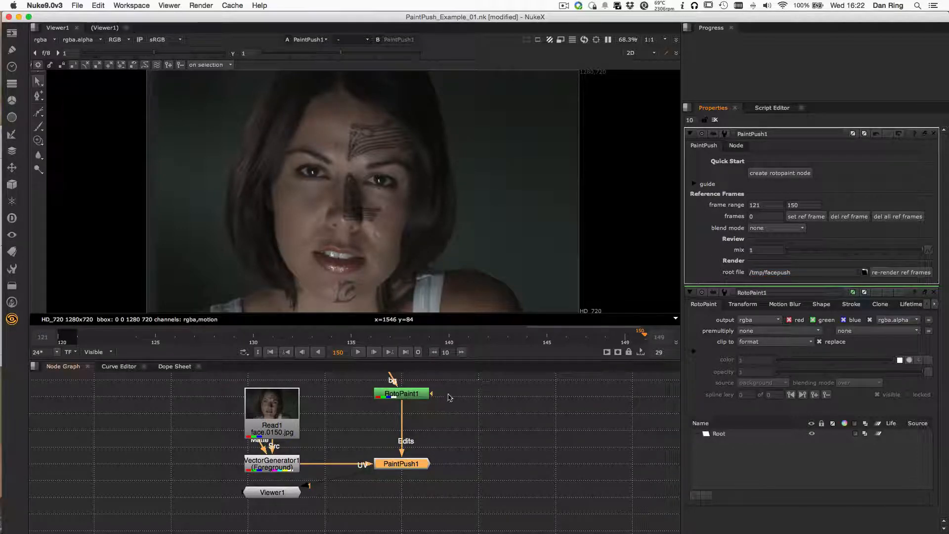
At frame 121, paint a white smiley face on the woman's unmarked cheek with RotoPaint1's Brush tool
click(270, 352)
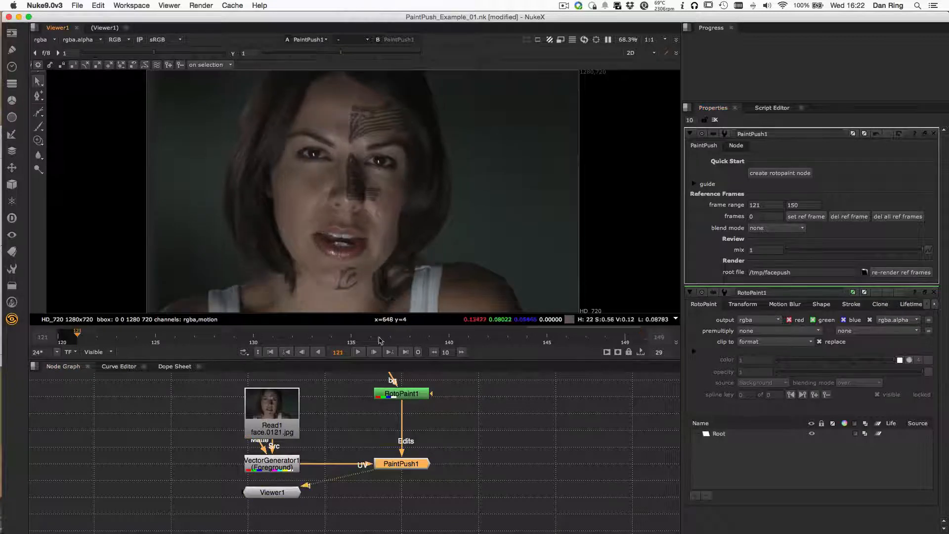
double_click(395, 395)
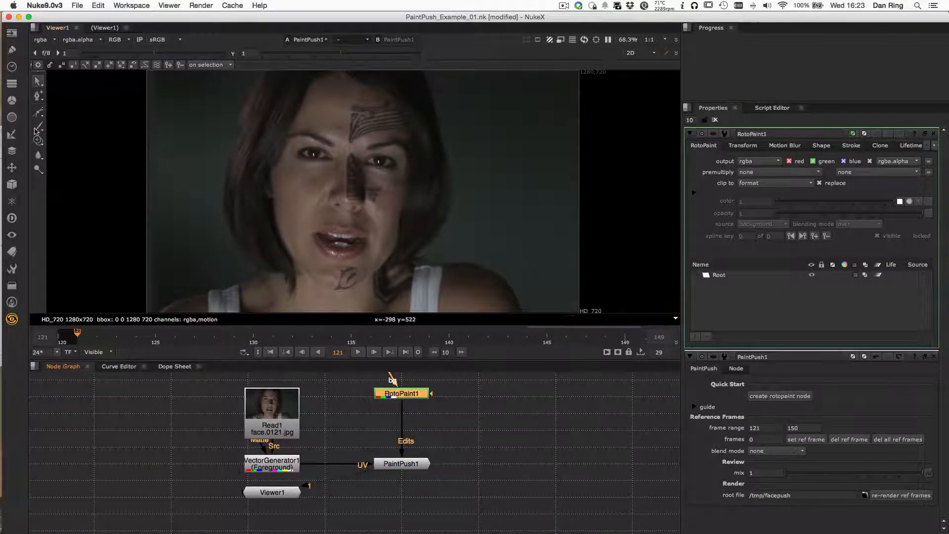
click(38, 126)
mouse_move(288, 174)
mouse_down()
mouse_move(287, 192)
mouse_move(305, 195)
mouse_move(305, 212)
mouse_move(312, 204)
mouse_up()
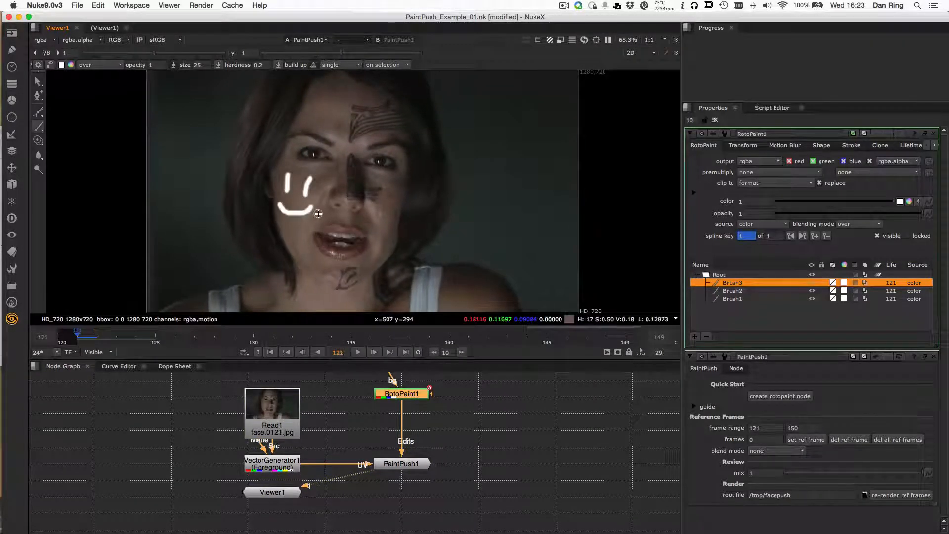
Set frame 121 as PaintPush1's reference frame and scrub through the shot to check how the smiley follows the face
double_click(419, 467)
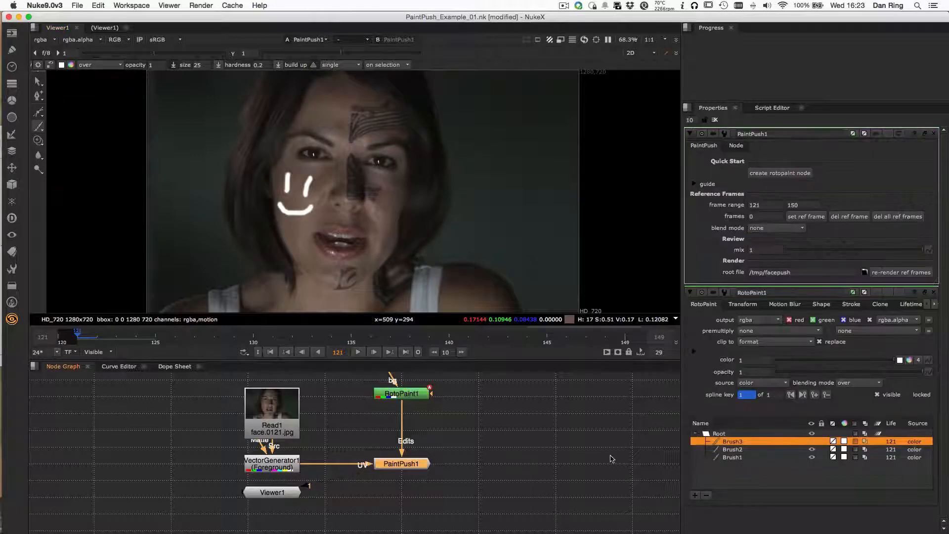
click(805, 217)
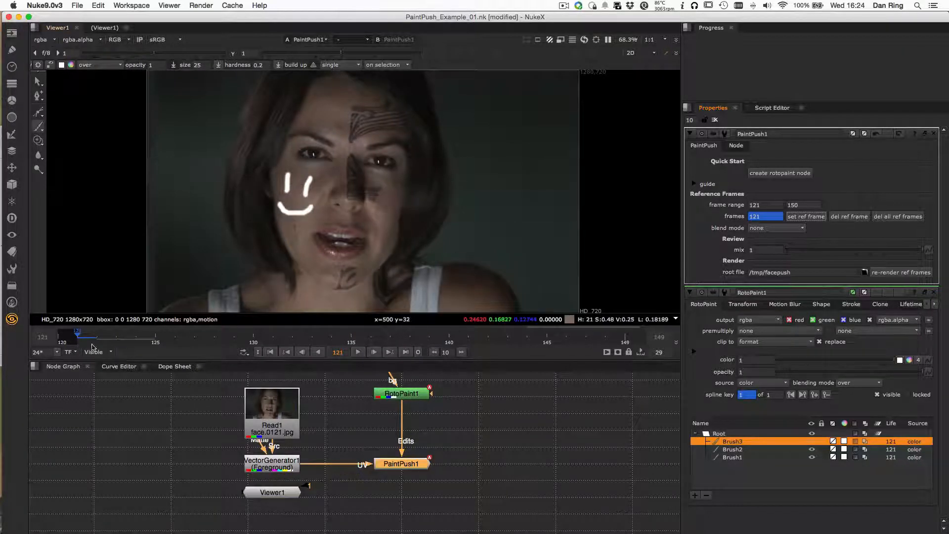
drag(81, 336, 617, 344)
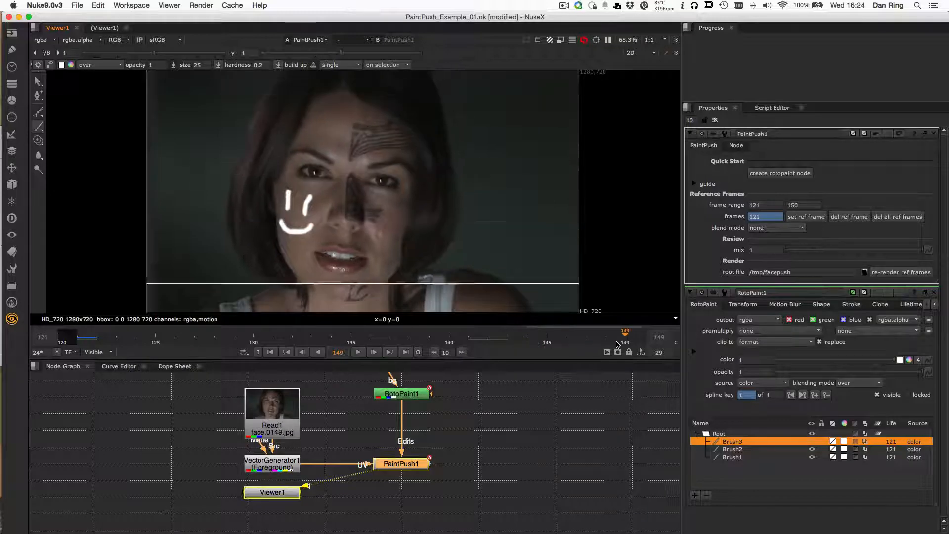
click(351, 341)
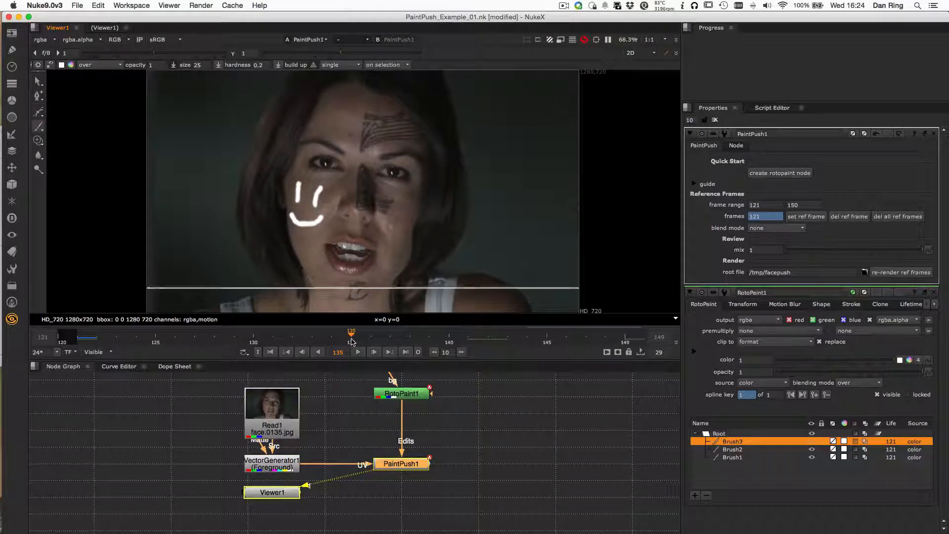
drag(351, 341, 537, 342)
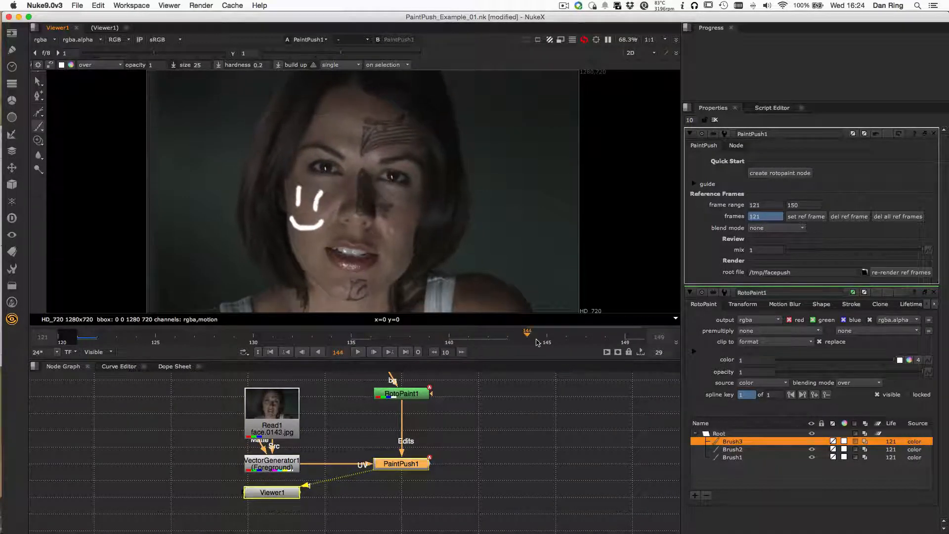
Return to frame 121, paint a short white stroke beneath the smile and preview it on other frames
click(271, 352)
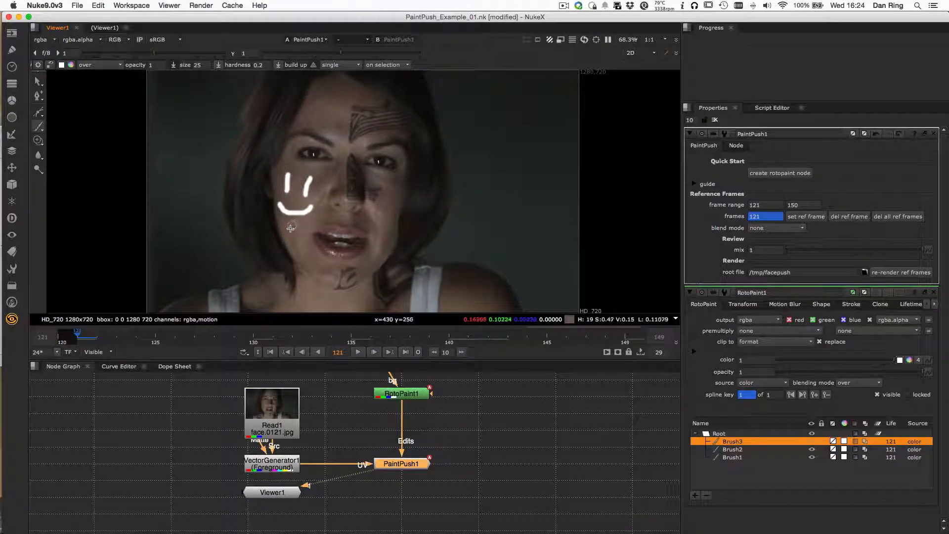
drag(283, 222, 288, 225)
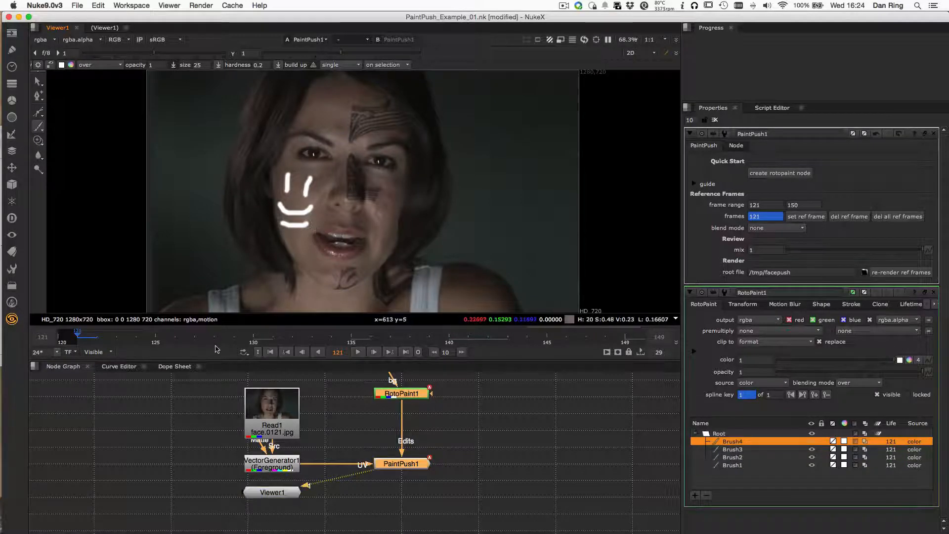
drag(217, 339, 529, 345)
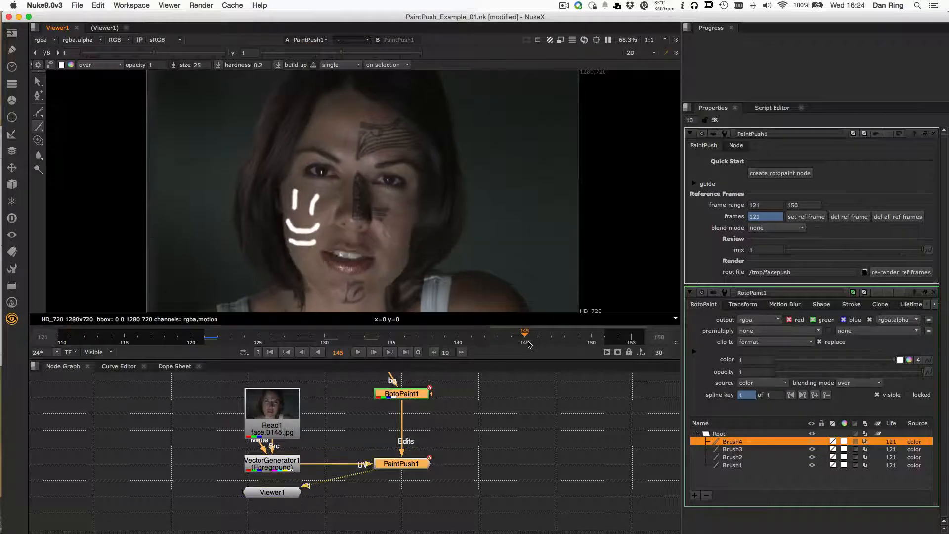
Set the timeline range to Global and scrub through the frames to check the painted strokes
click(110, 353)
click(95, 365)
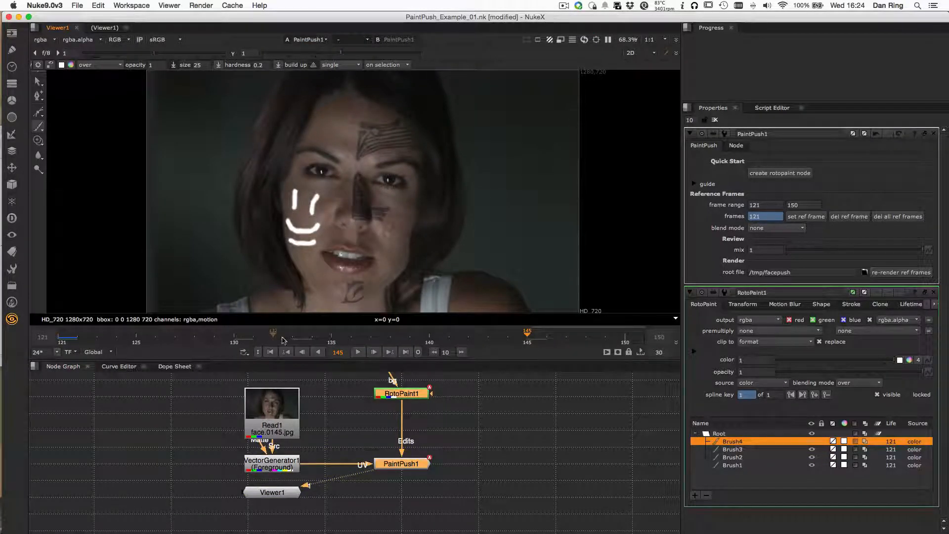
drag(346, 341, 390, 341)
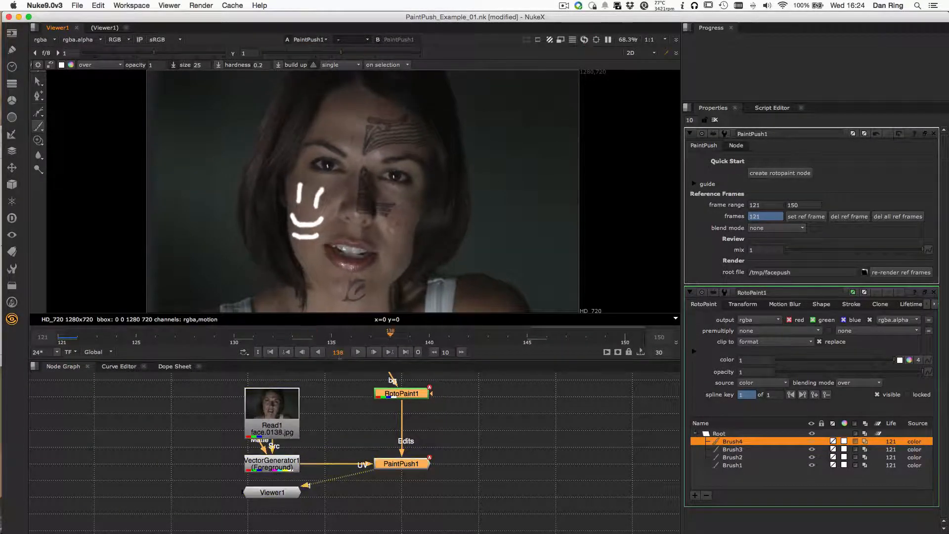
Go to frame 150 and set the Clone tool's sampling offset on the cheek just below the dark stripe markings
click(405, 352)
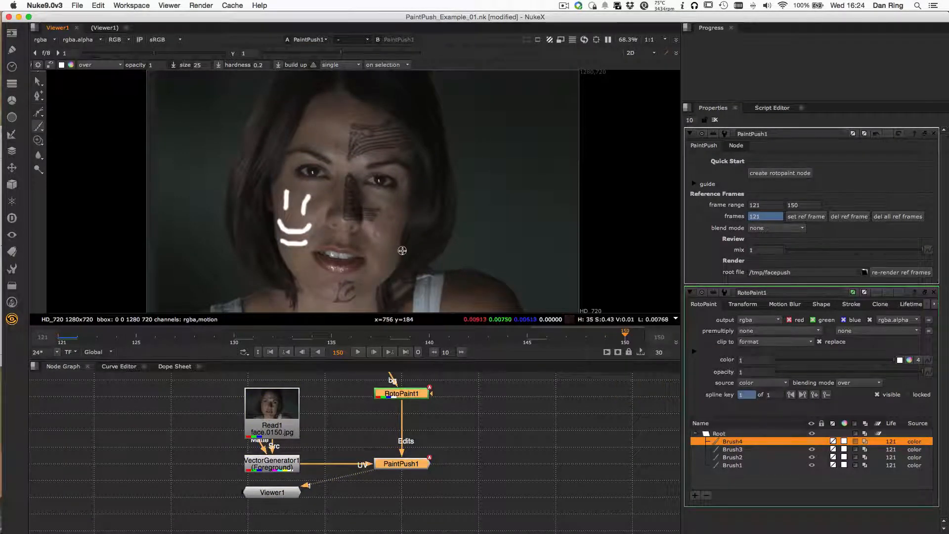
click(37, 140)
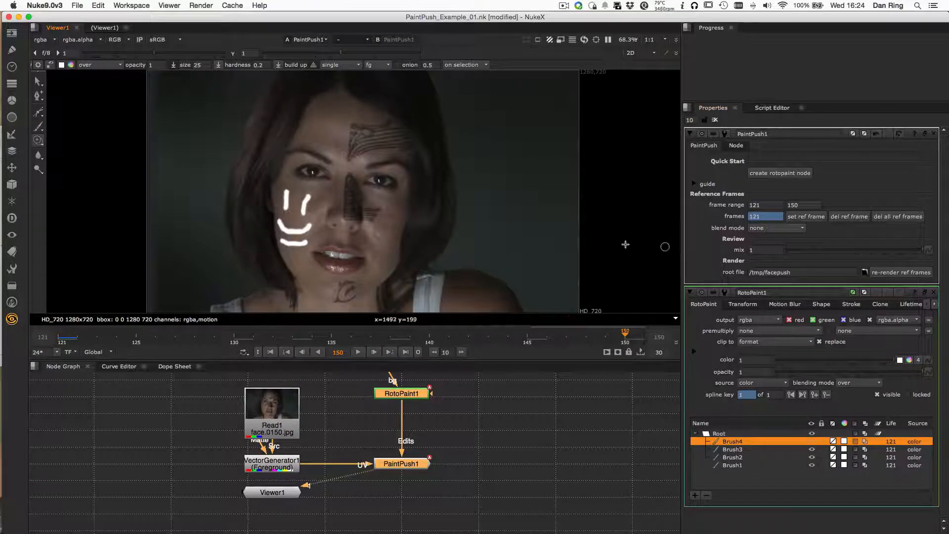
scroll(378, 235, up, 10)
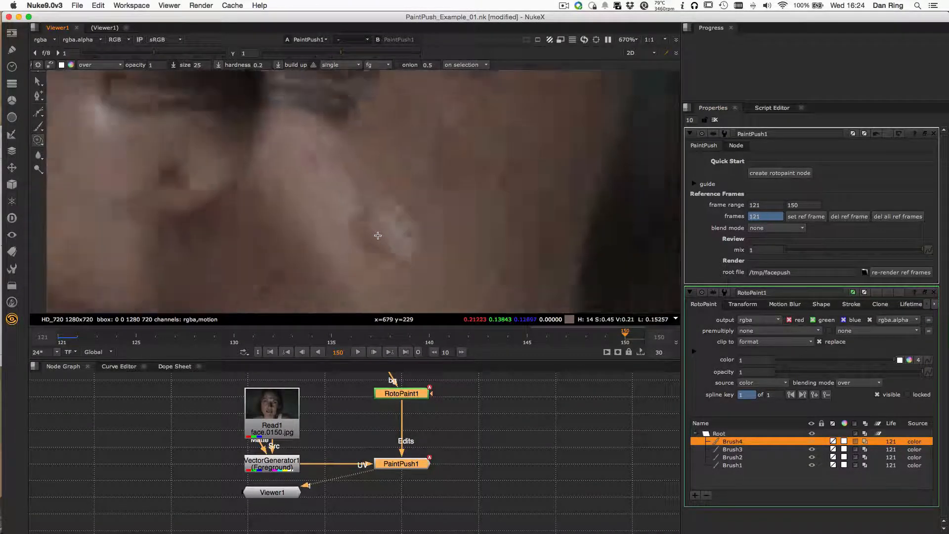
scroll(378, 235, down, 6)
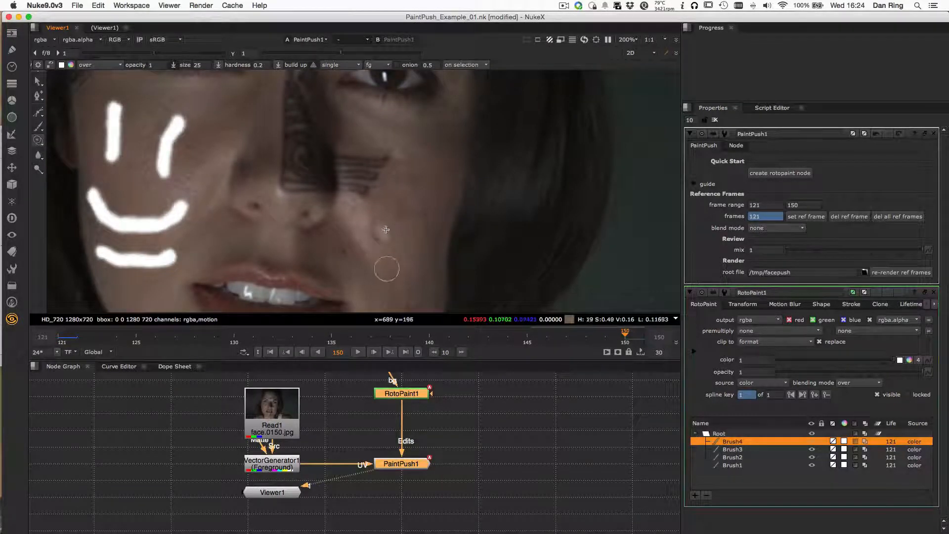
super+drag(355, 185, 370, 207)
Set the Clone tool's source to bg and connect RotoPaint1's bg input to Read1
click(374, 66)
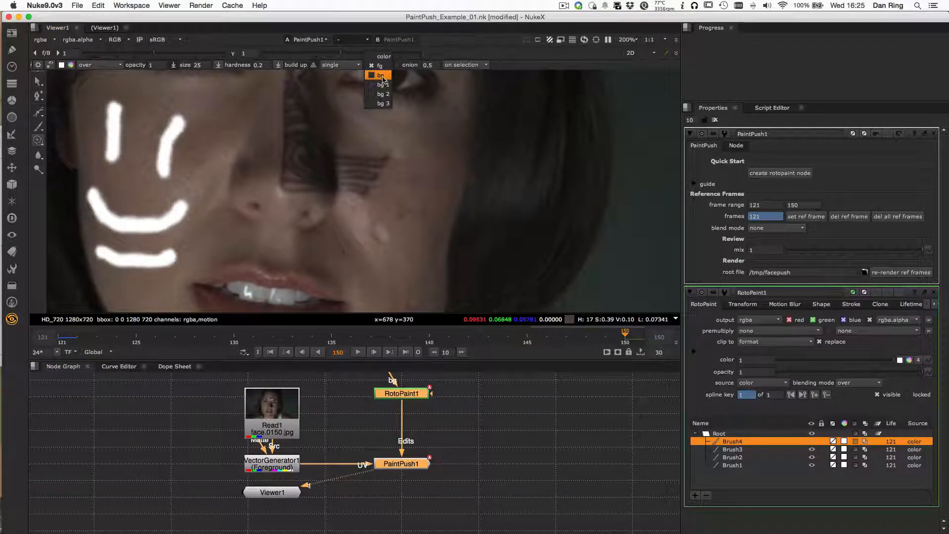
click(383, 76)
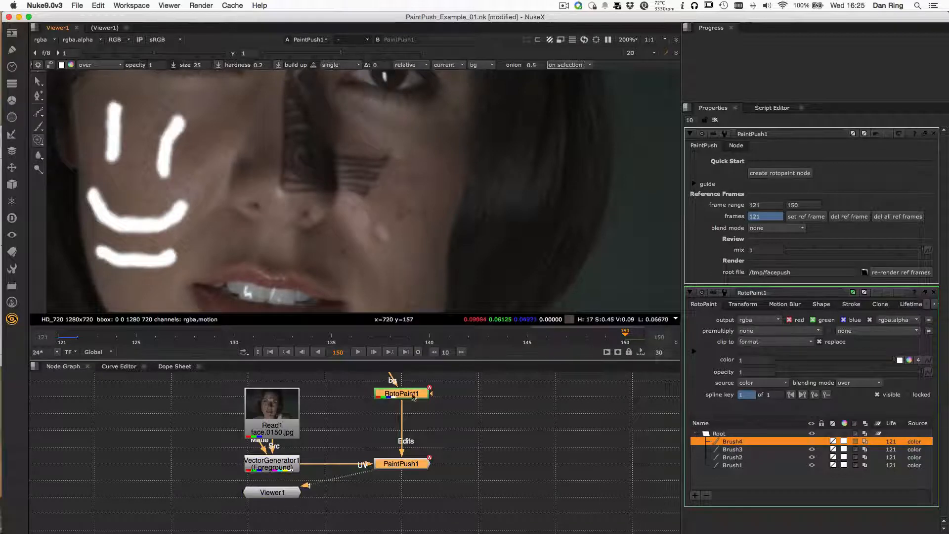
drag(394, 380, 296, 410)
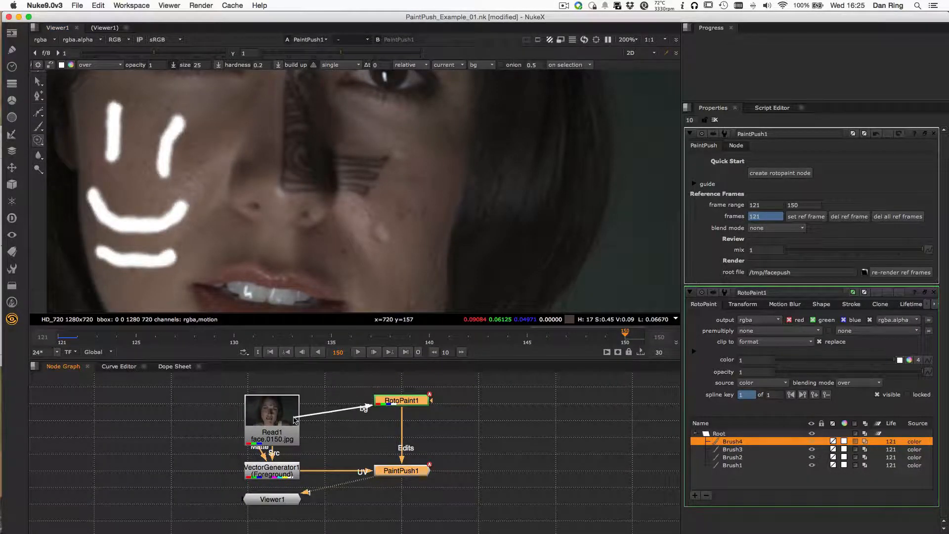
View RotoPaint1's output in the viewer and switch the viewer back to PaintPush1
click(406, 403)
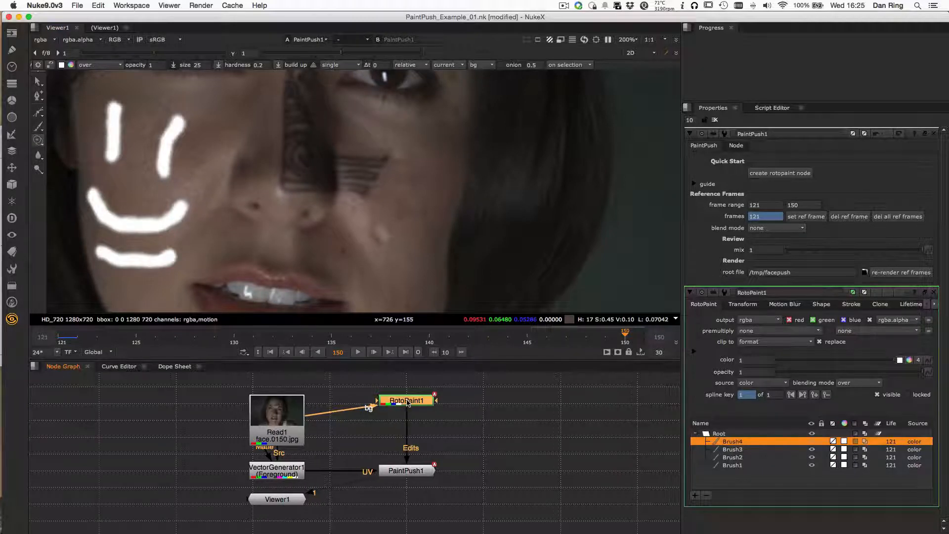
key(1)
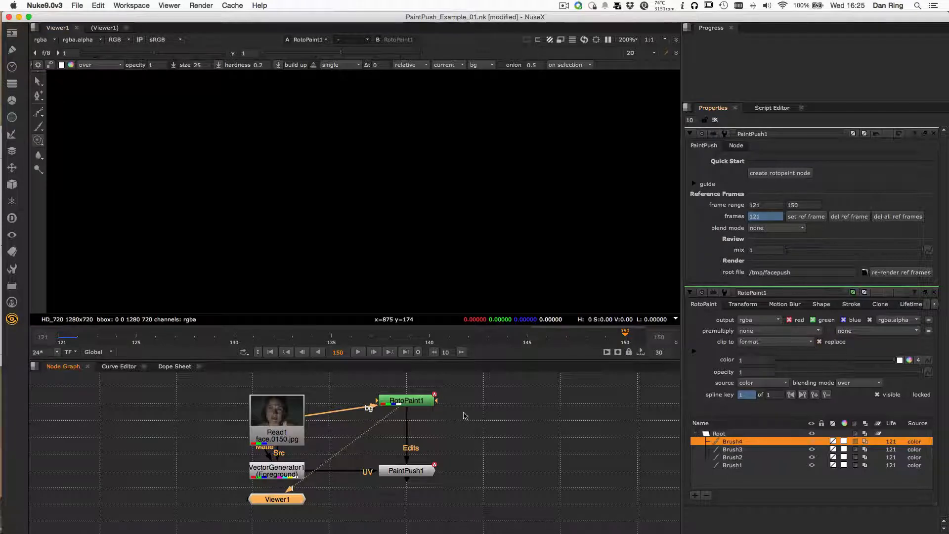
click(417, 471)
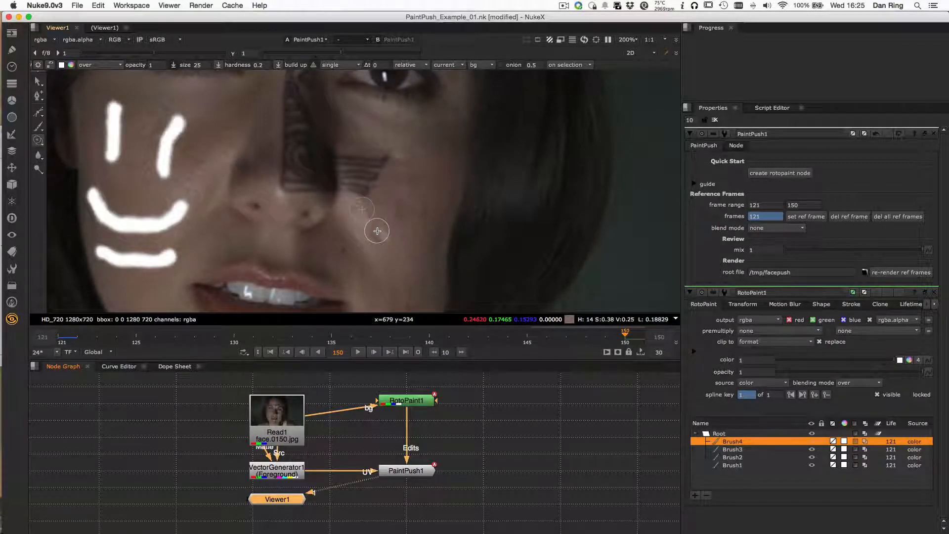
Clone skin onto the cheek below the stripe markings at frame 150, with the stroke's brush size set to 46 and opacity to 0.125
drag(377, 231, 378, 232)
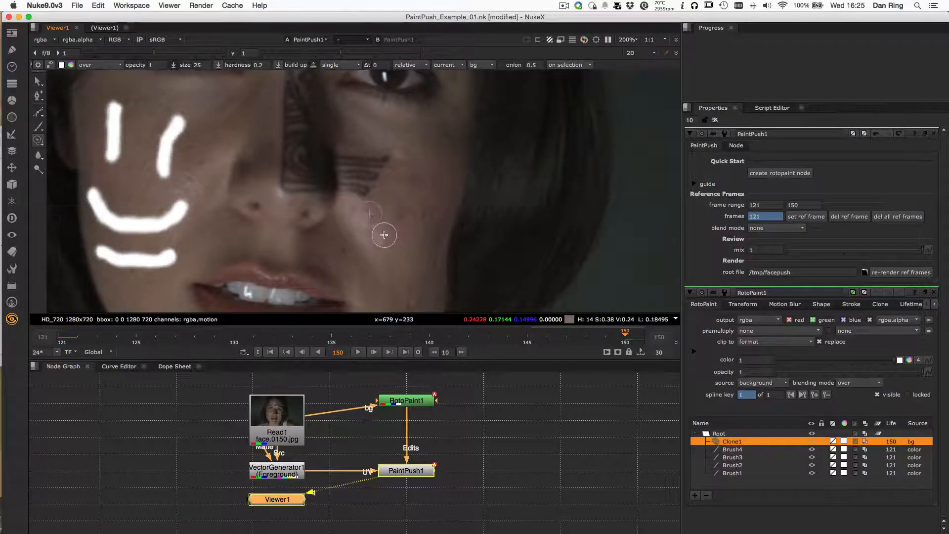
click(853, 305)
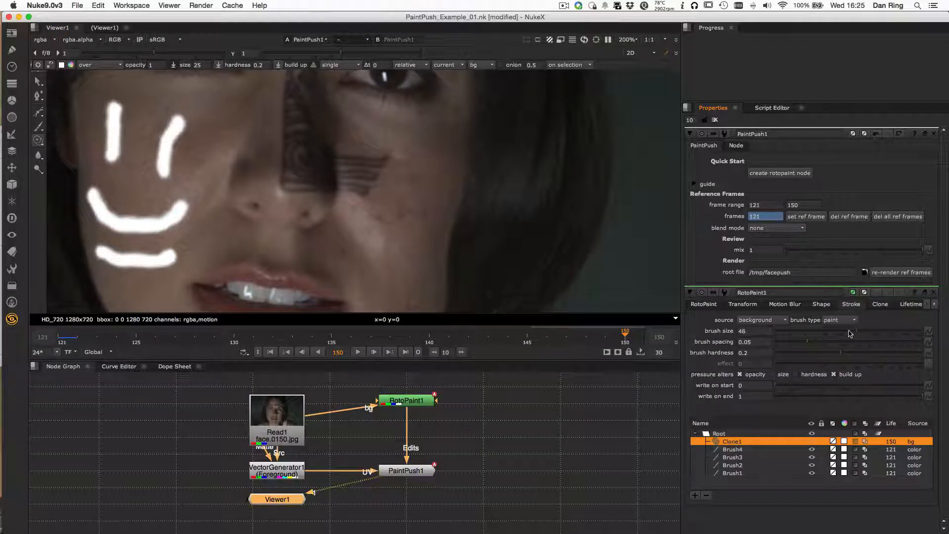
click(703, 305)
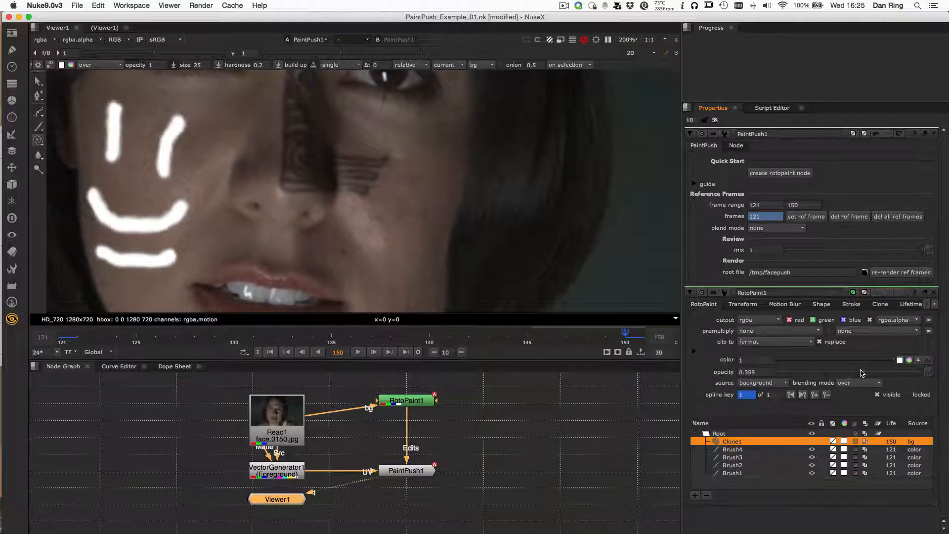
drag(855, 375, 829, 374)
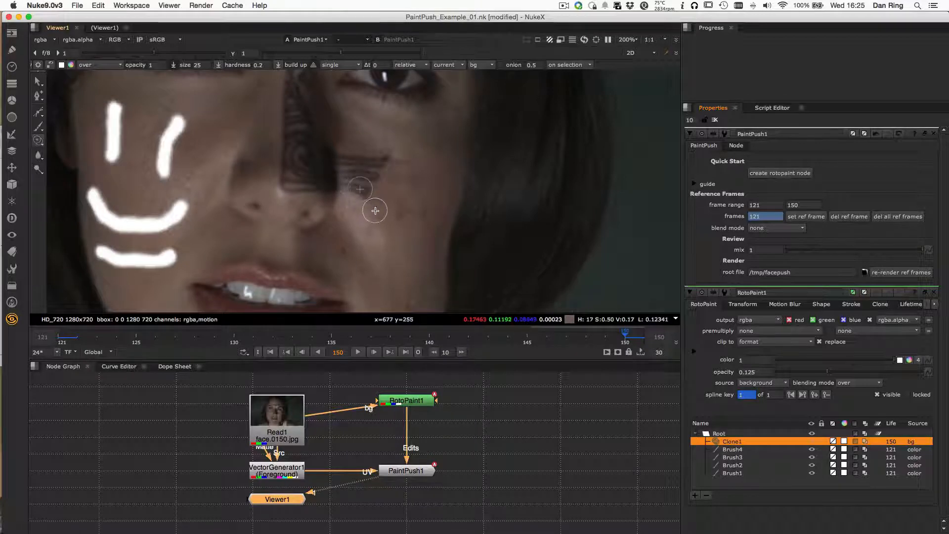
Try a second short clone stroke just below the stripe markings, and delete it
drag(371, 210, 375, 221)
scroll(372, 226, down, 3)
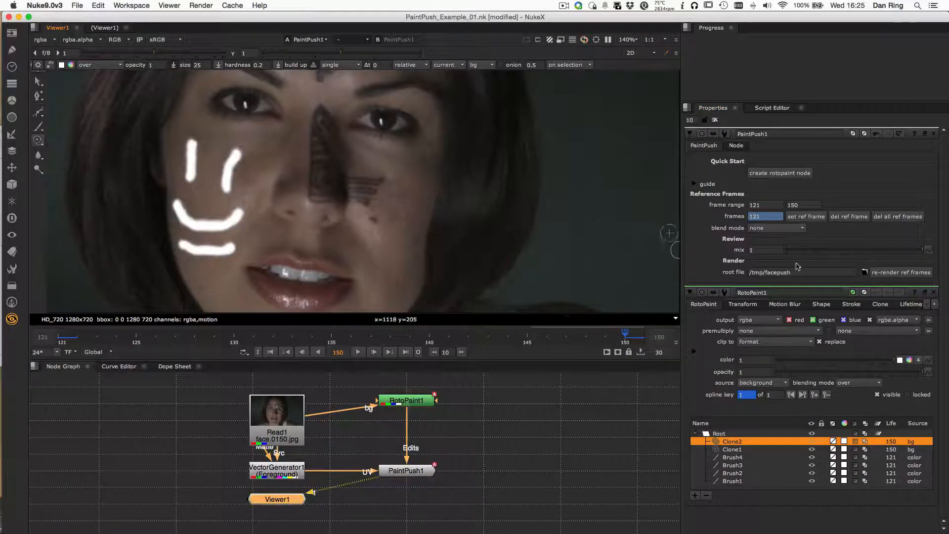
key(Delete)
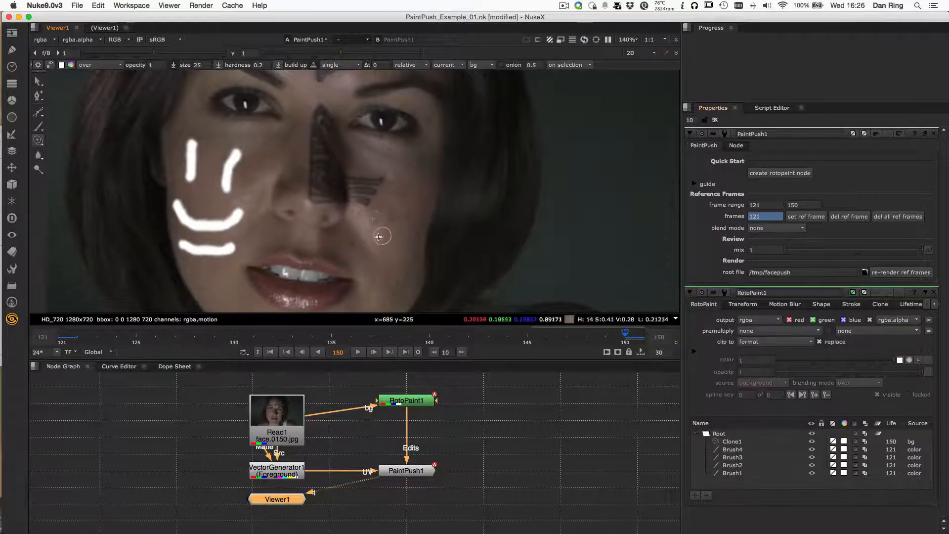
Set frame 150 as a reference frame in PaintPush1
scroll(371, 223, up, 5)
scroll(435, 232, down, 5)
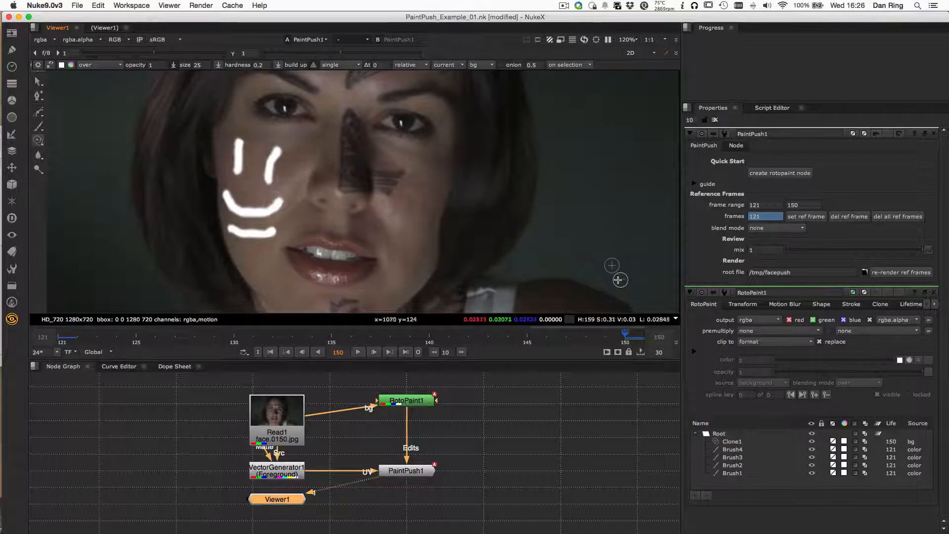
key(Left)
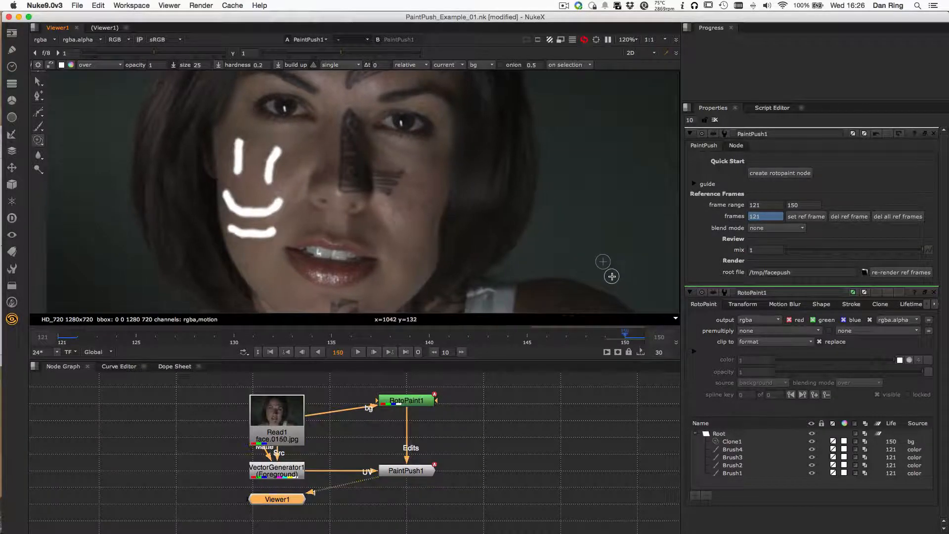
key(Right)
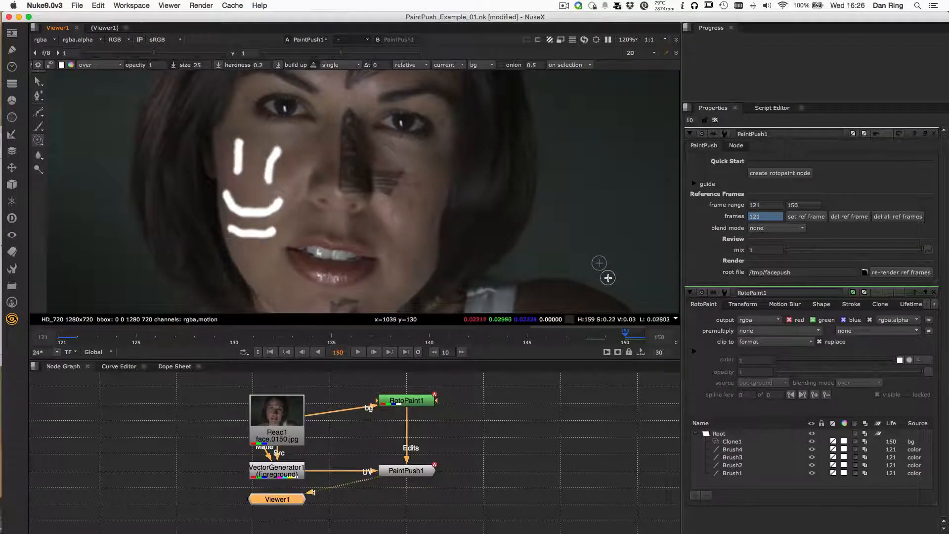
click(807, 217)
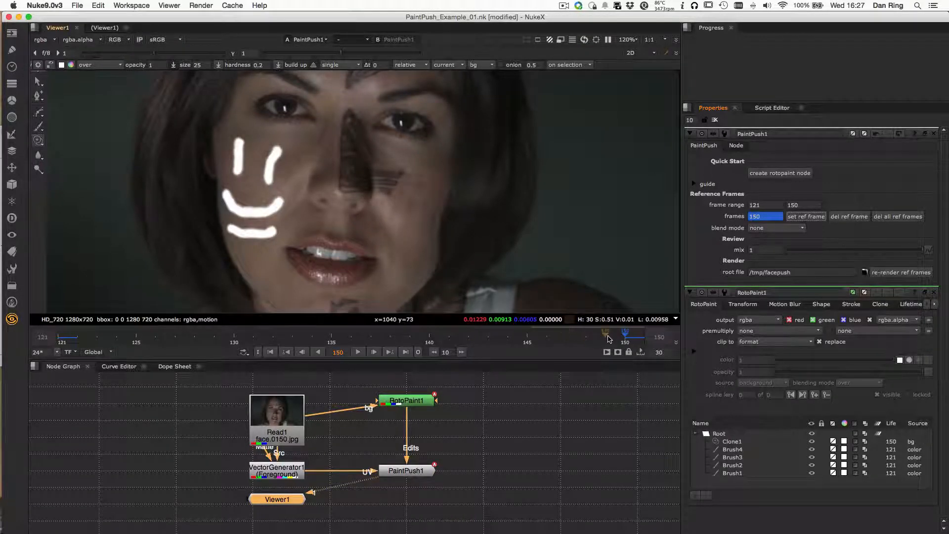
Compare several intermediate frames with frame 150 to check how the cloned cheek patch carries through the shot
click(514, 337)
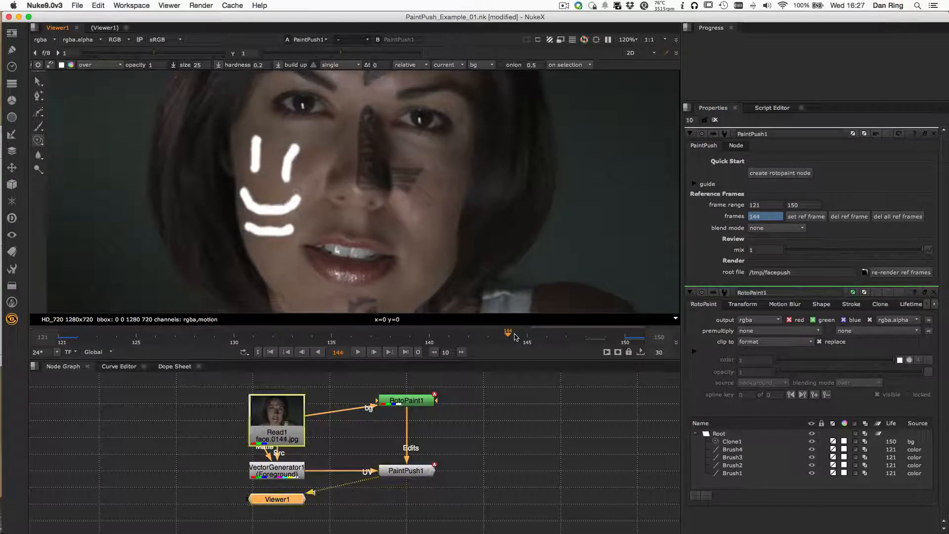
drag(514, 338, 272, 336)
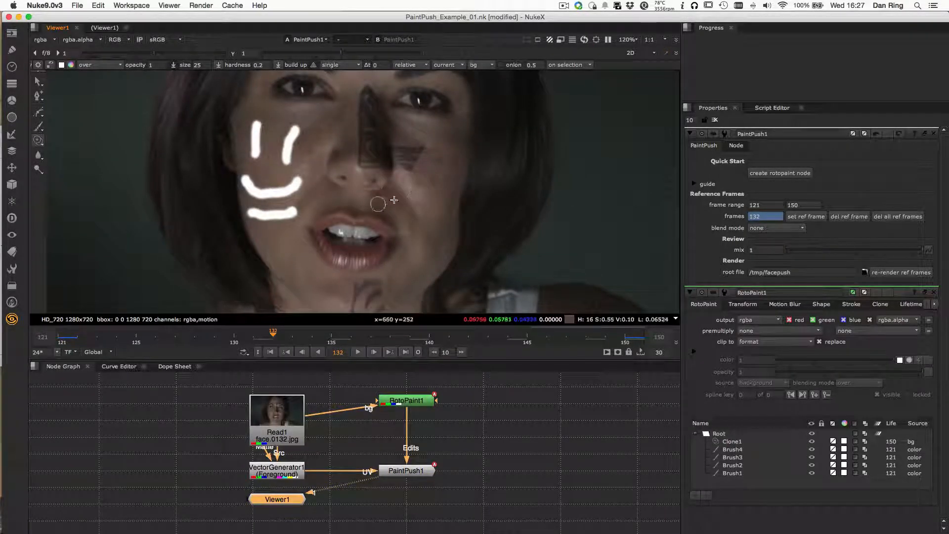
click(223, 339)
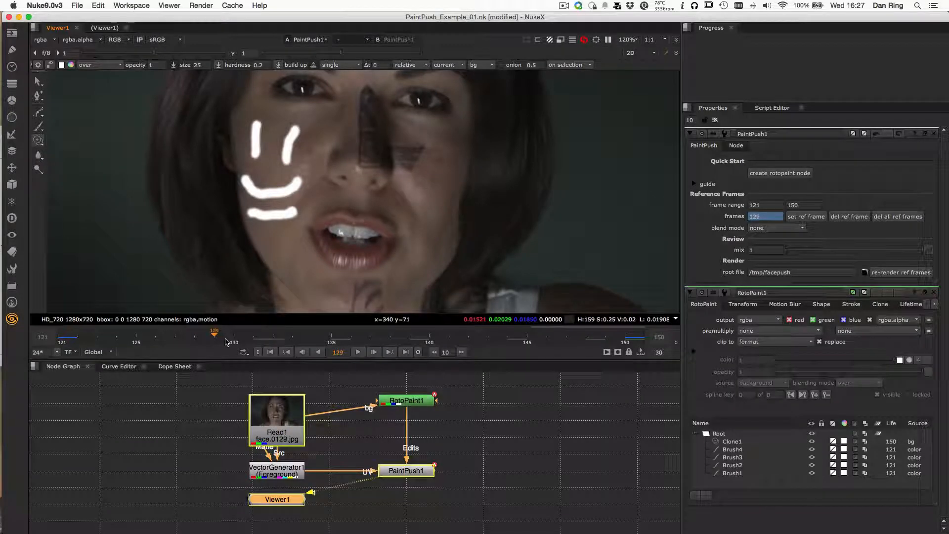
click(417, 338)
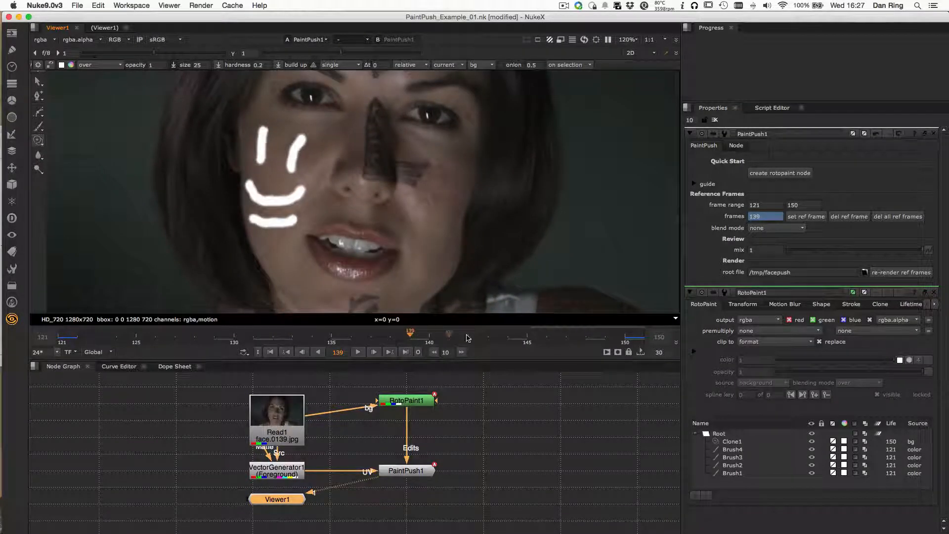
click(626, 337)
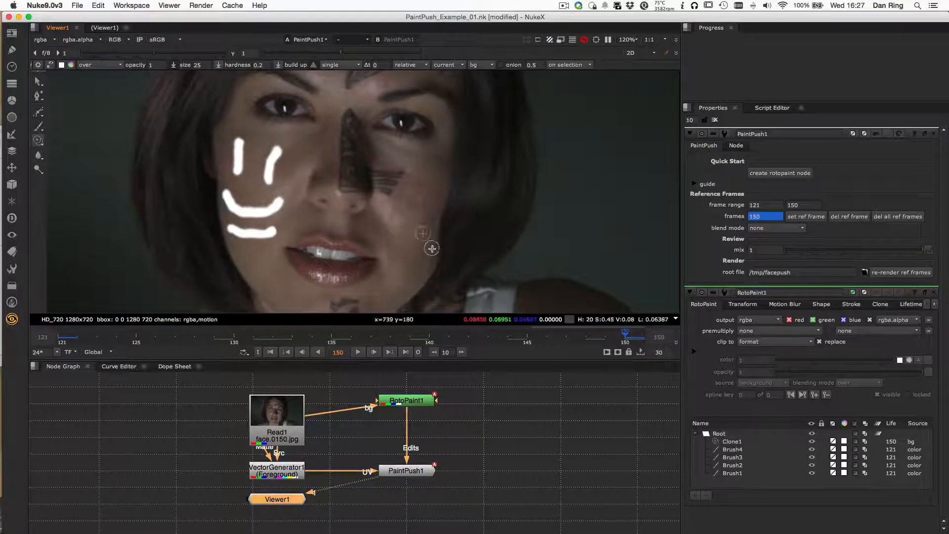
click(346, 334)
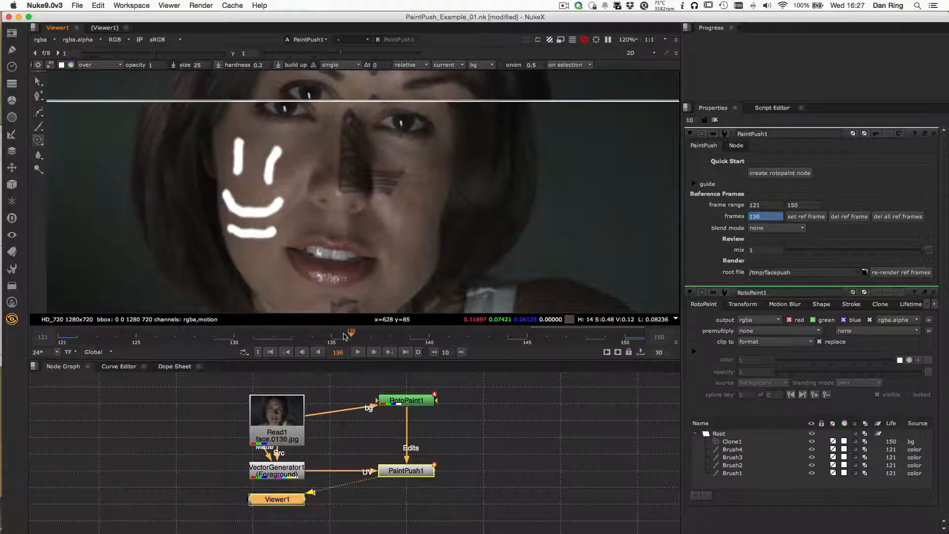
click(623, 335)
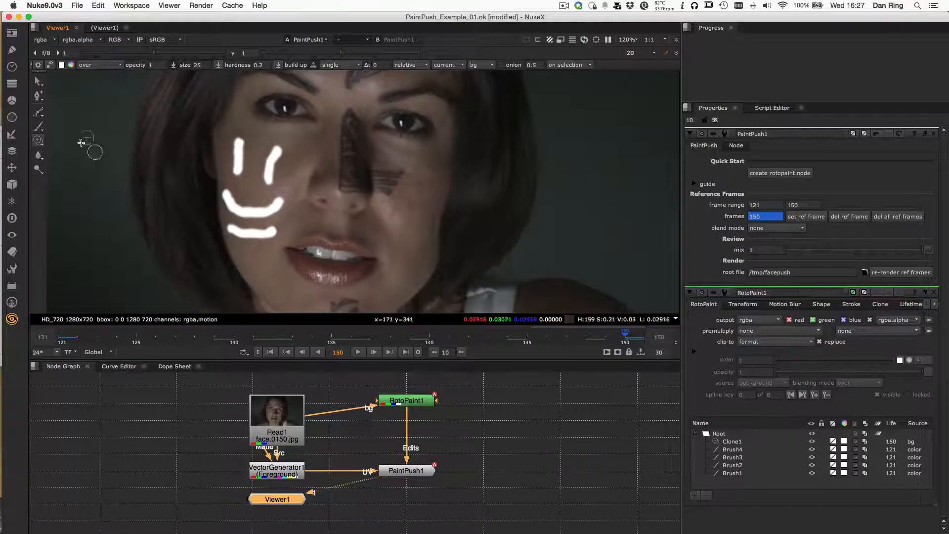
Paint a curved white brush stroke under the eye, above the stripe markings, at frame 150 and check it on earlier frames
click(38, 126)
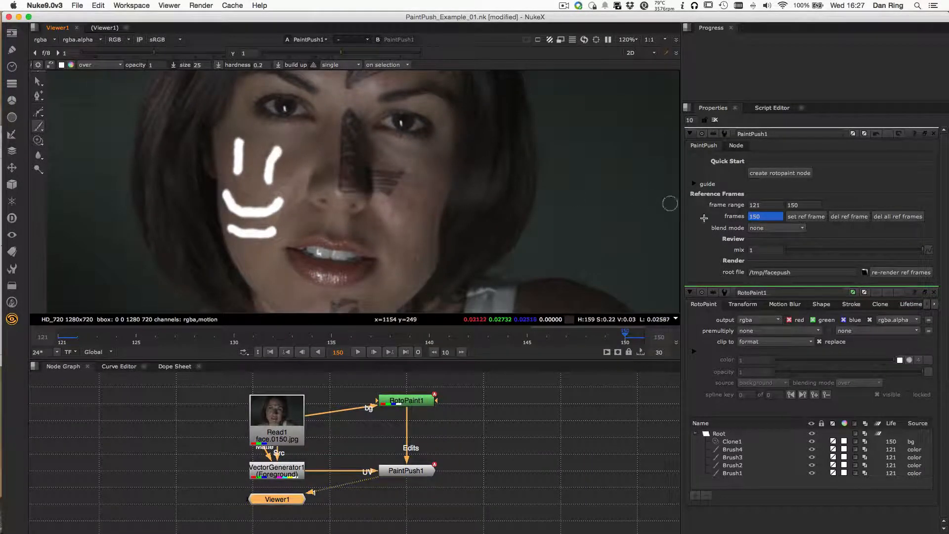
mouse_move(773, 233)
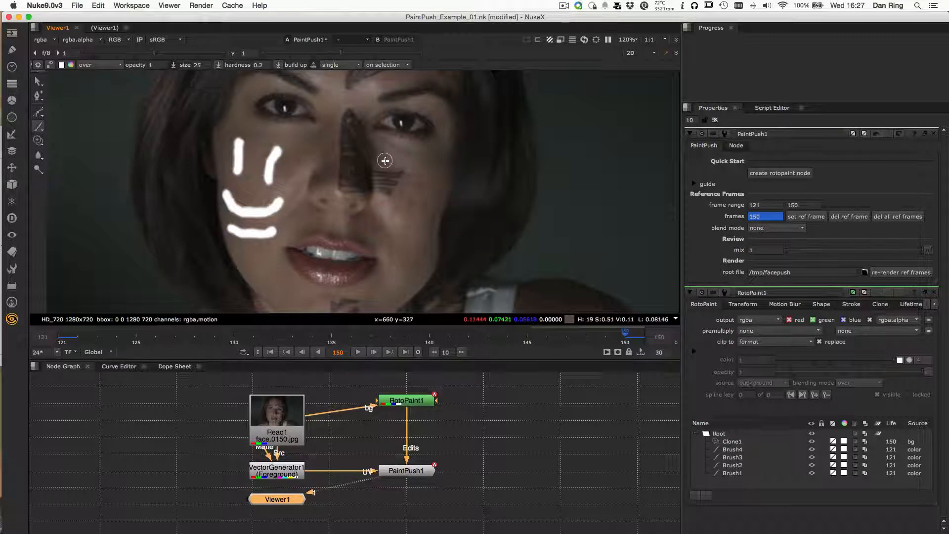
mouse_move(380, 161)
mouse_down()
mouse_move(420, 160)
mouse_move(435, 176)
mouse_up()
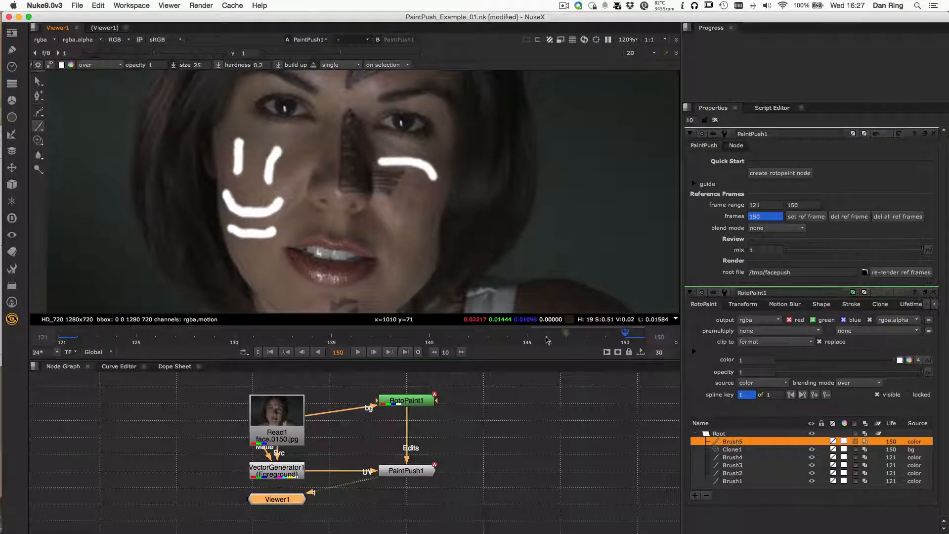
drag(542, 338, 353, 334)
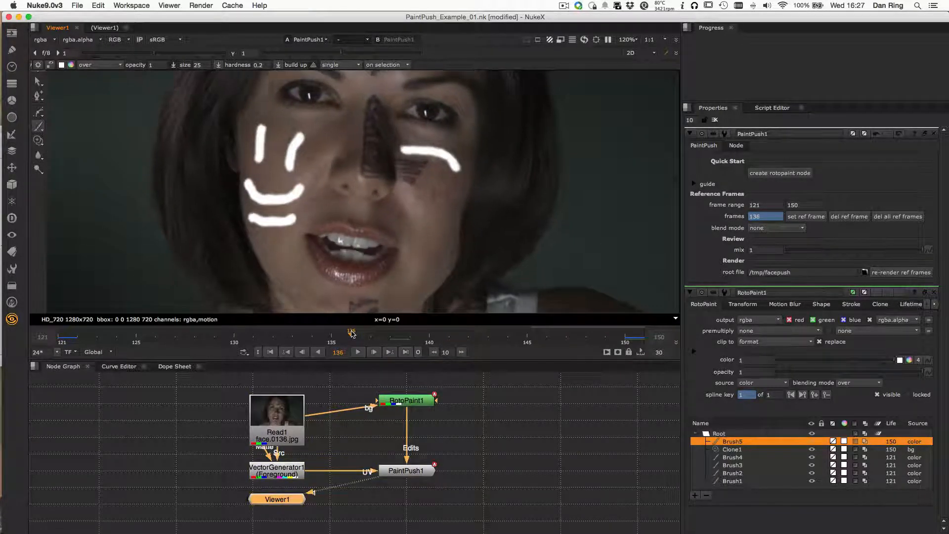
drag(371, 335, 406, 341)
click(406, 354)
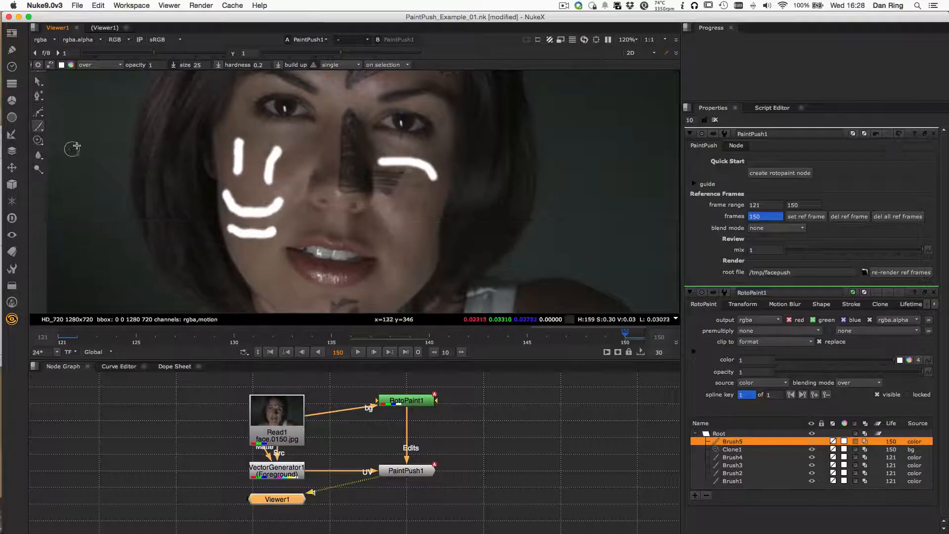
Set the brush color to black and paint a vertical stroke through the white smile strokes on the cheek
click(70, 65)
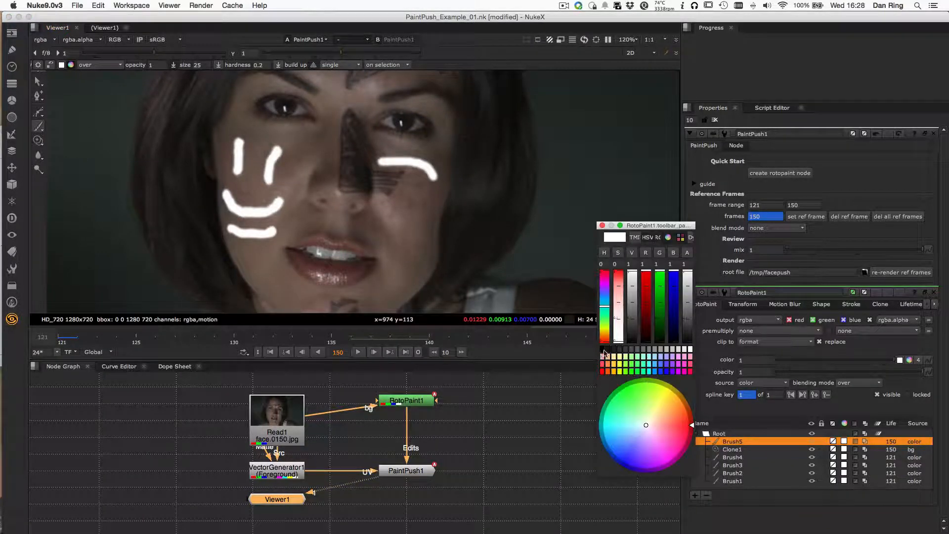
click(604, 349)
click(602, 225)
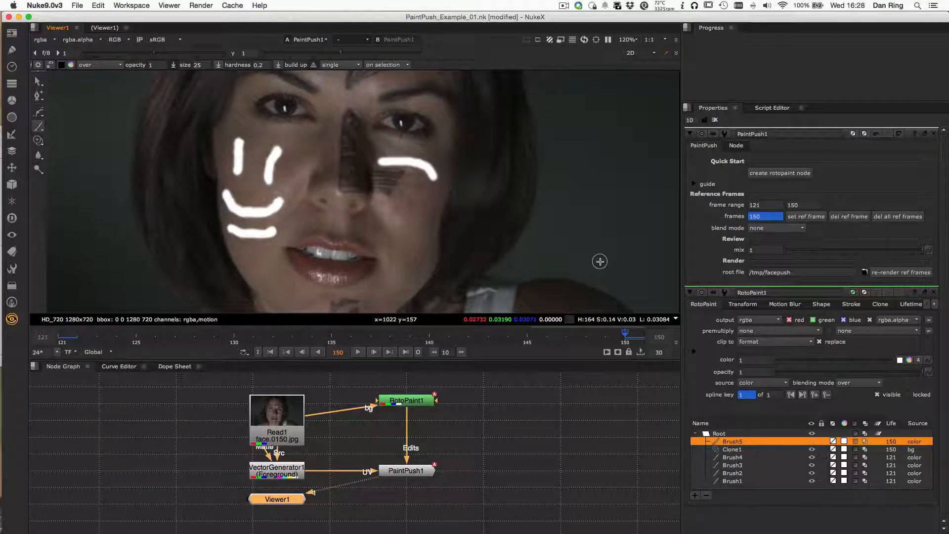
click(250, 192)
drag(250, 221, 251, 242)
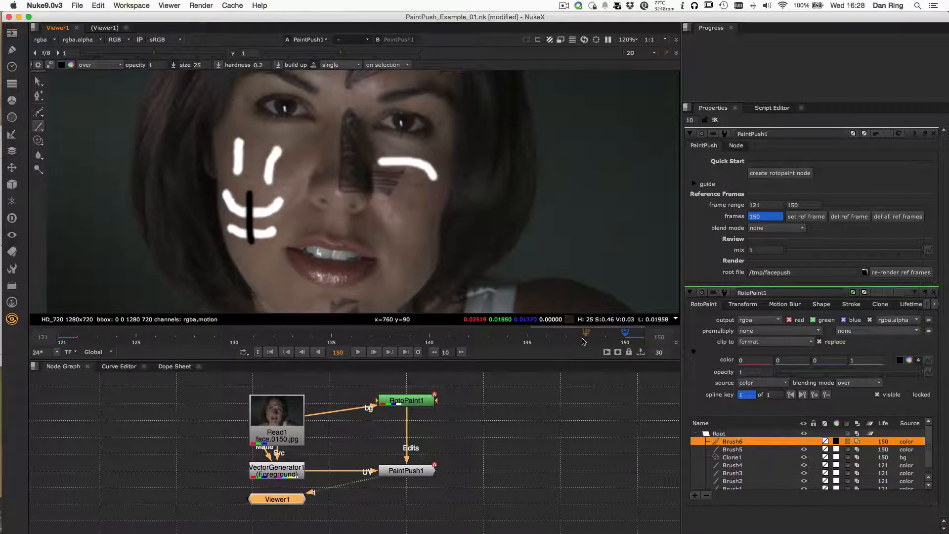
Check the black stroke on earlier frames, return to frame 150 and delete the stroke
drag(587, 334, 326, 332)
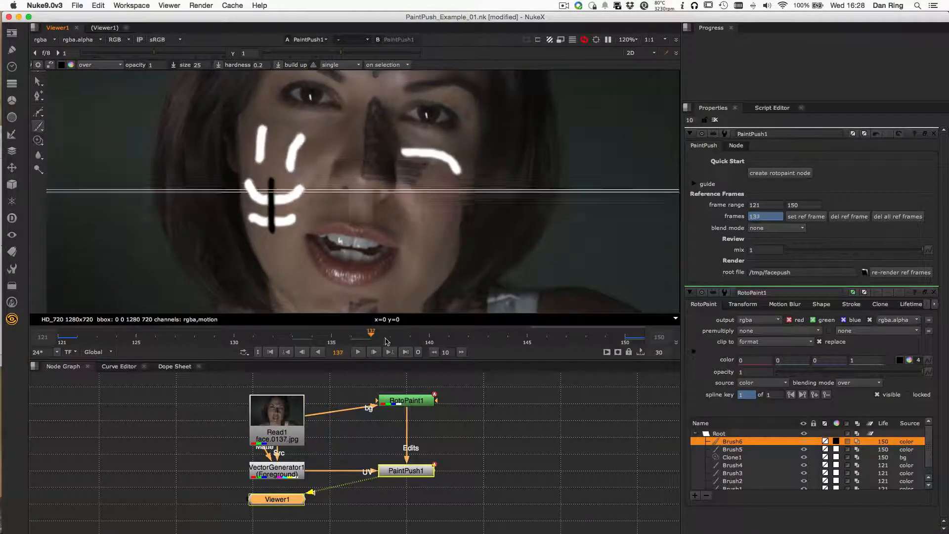
click(405, 352)
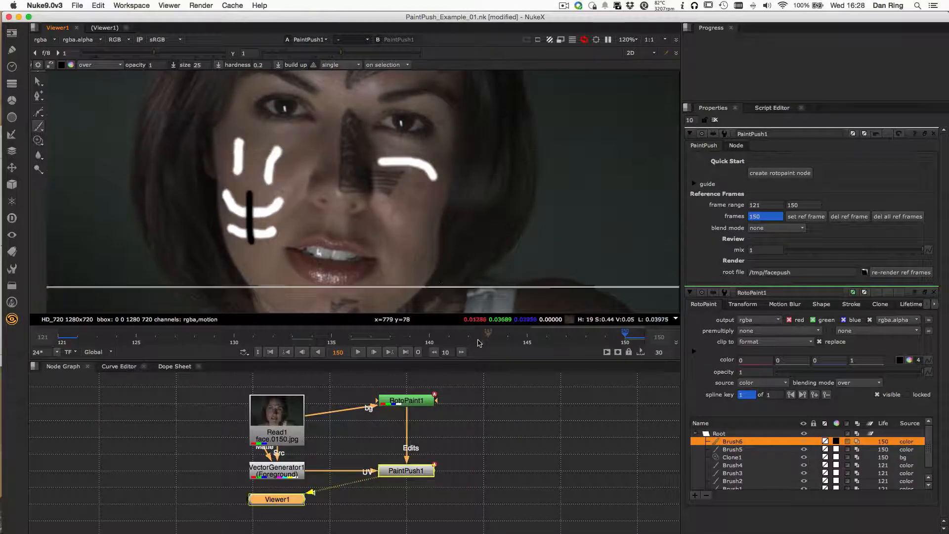
click(707, 496)
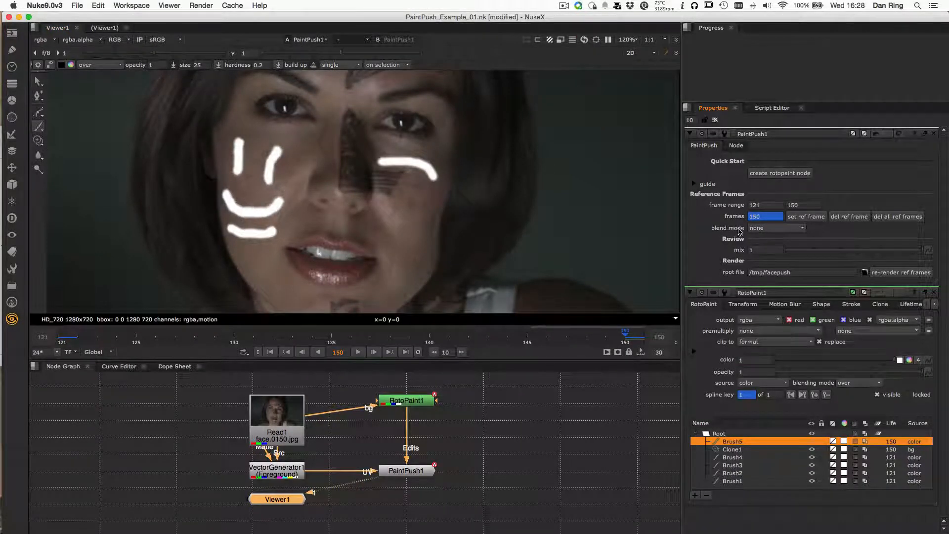
Compare frame 136 with frame 150 and set PaintPush1's blend mode to dissolve blend
click(352, 337)
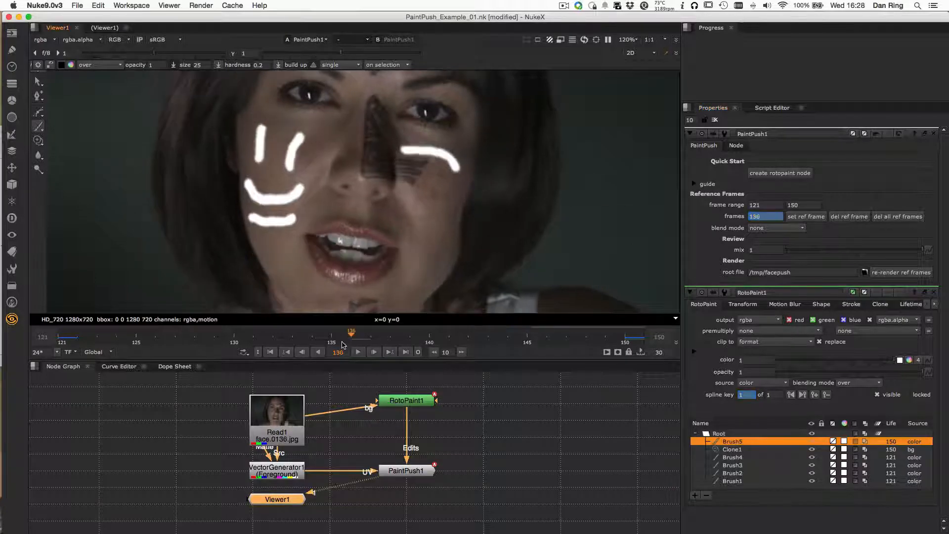
click(625, 337)
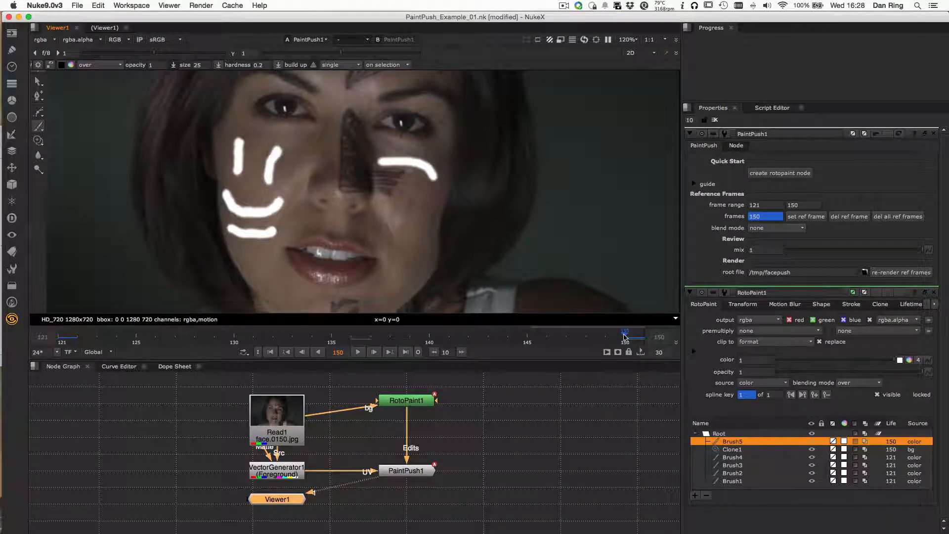
click(774, 229)
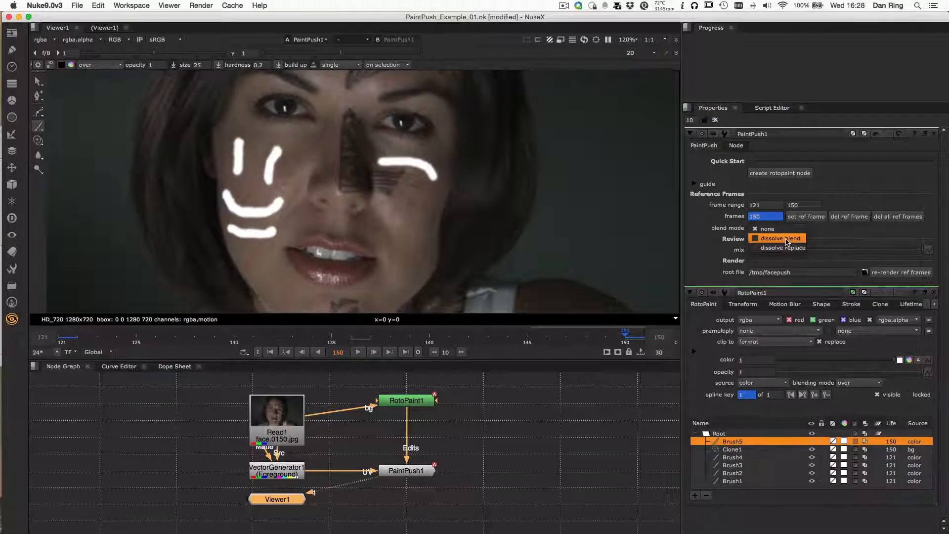
click(786, 239)
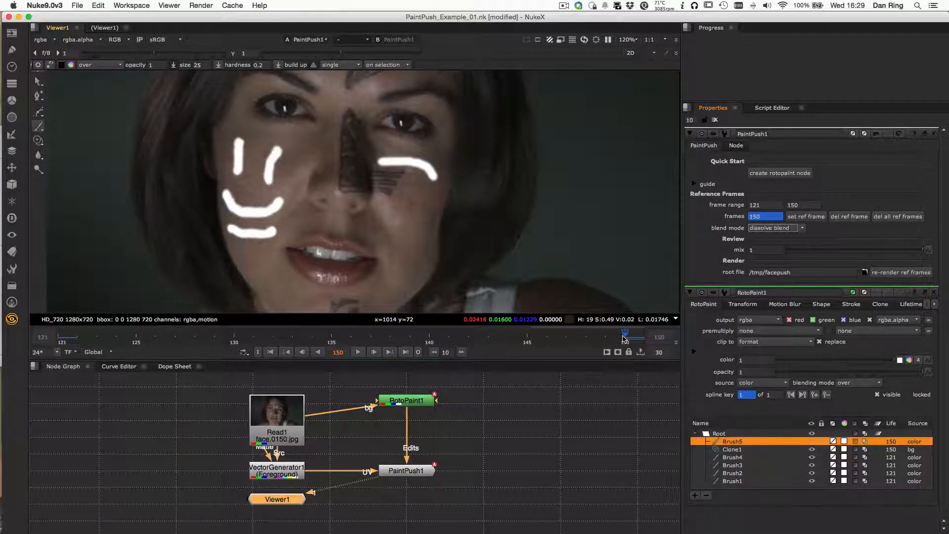
Step through intermediate frames between 132 and 140 to examine the strokes with dissolve blend applied
click(429, 336)
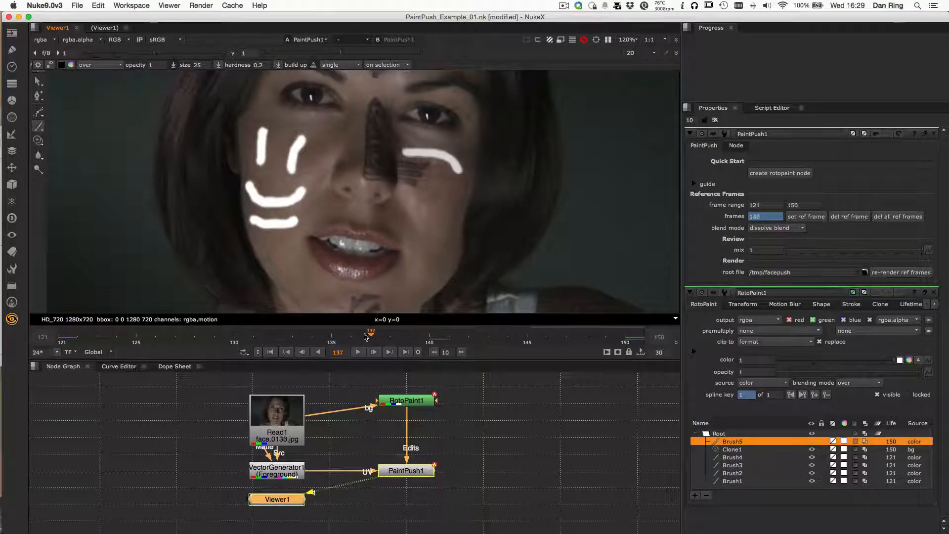
click(392, 336)
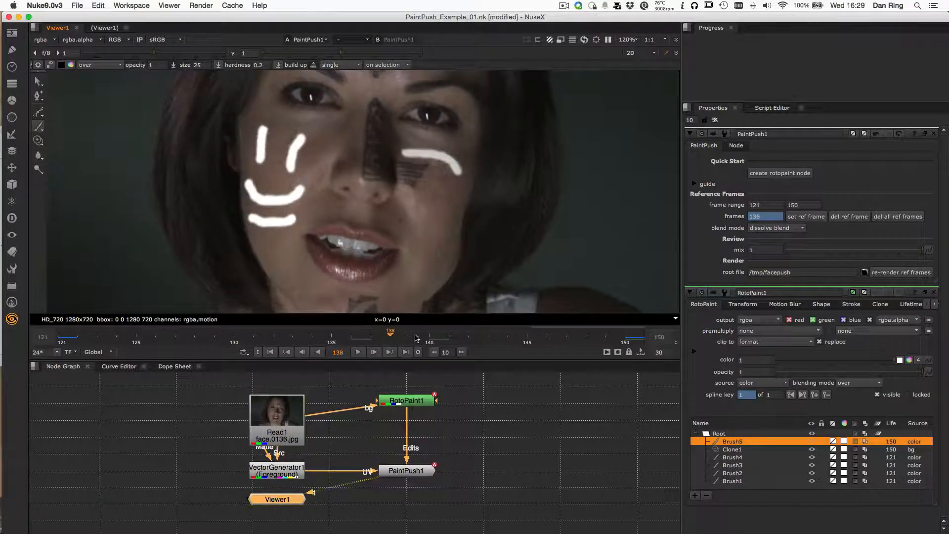
click(291, 335)
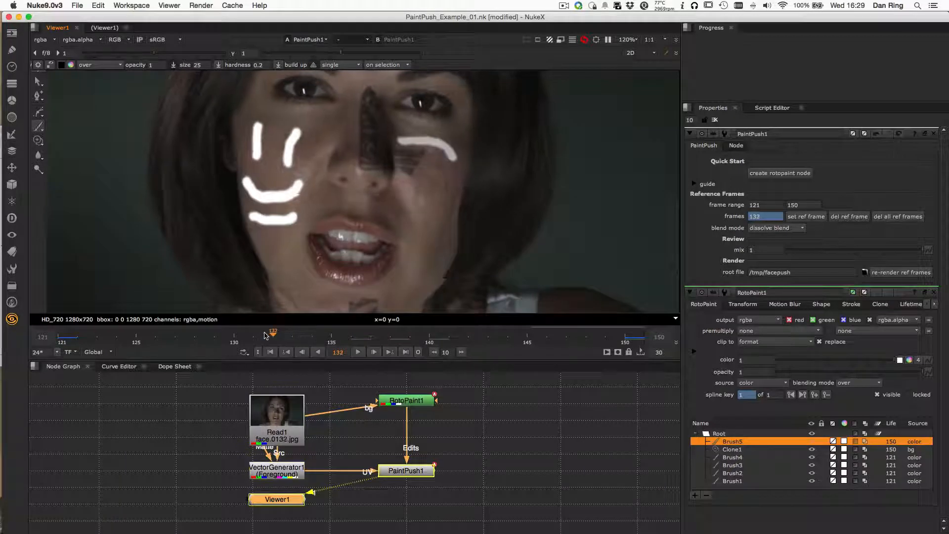
Compare the dissolve-blended strokes on frames between 121 and 150, including frames 125, 126 and 128
click(198, 336)
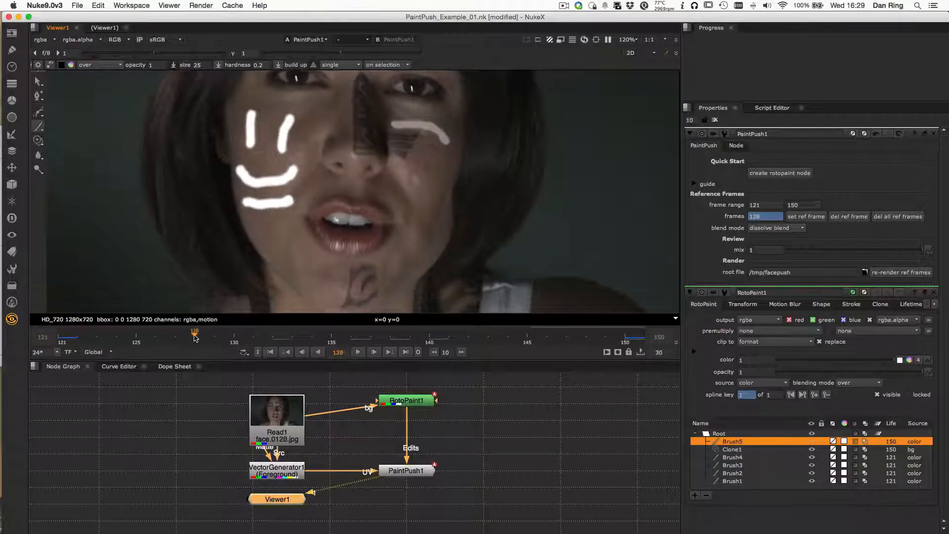
click(138, 337)
click(137, 338)
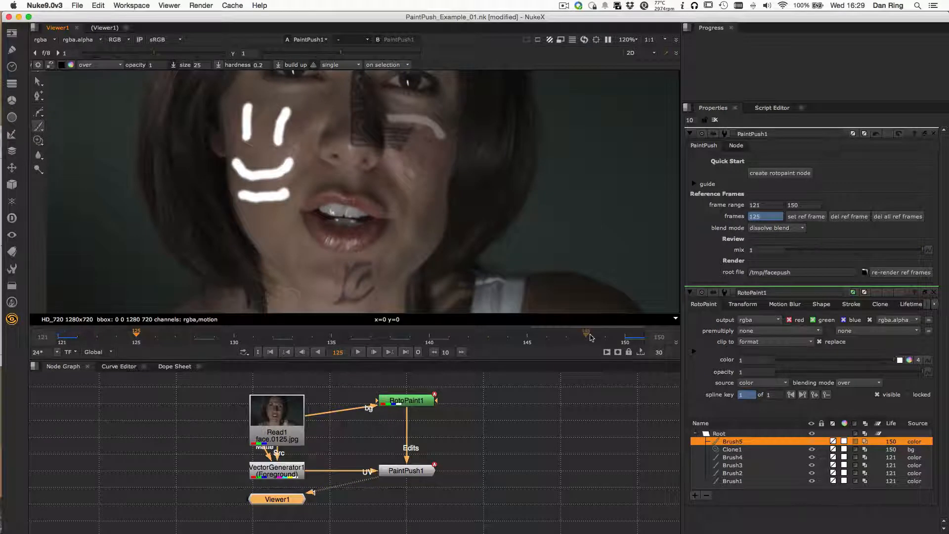
click(625, 335)
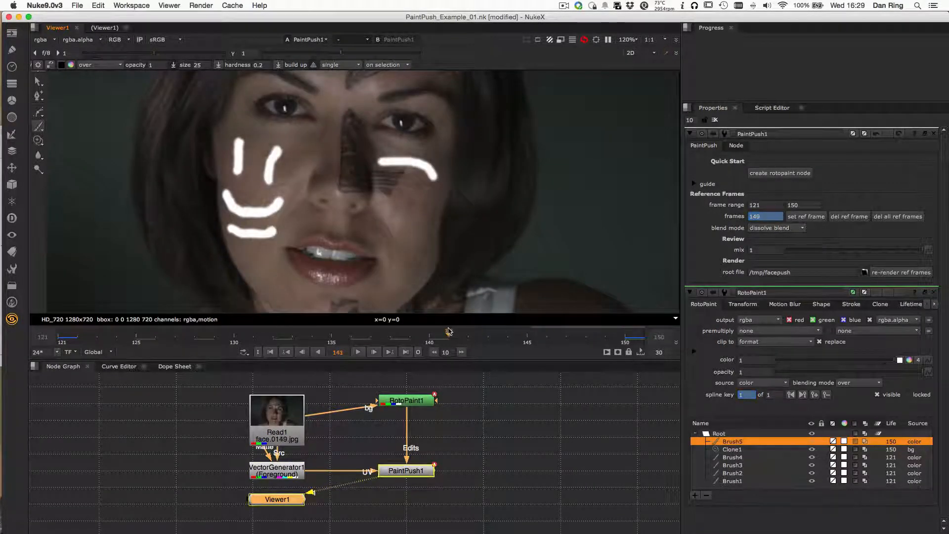
click(313, 335)
click(156, 335)
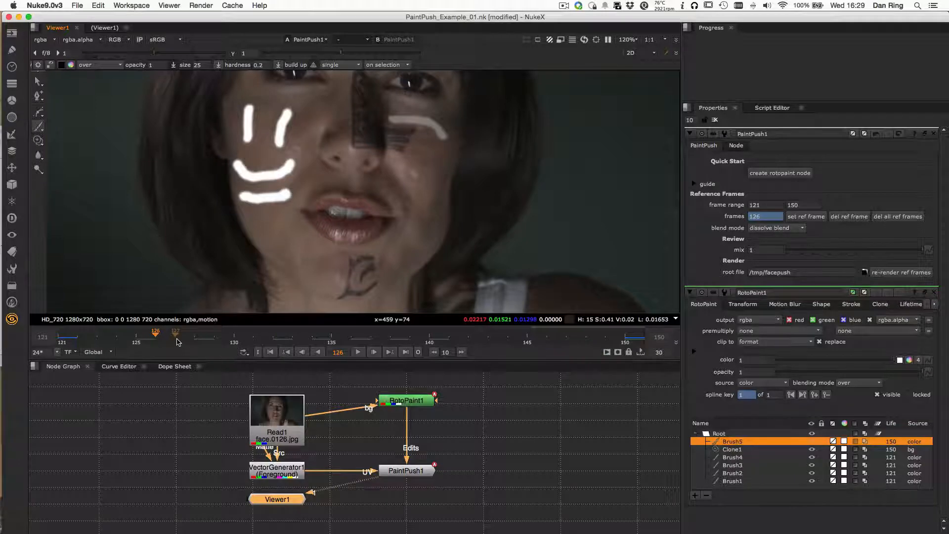
click(267, 352)
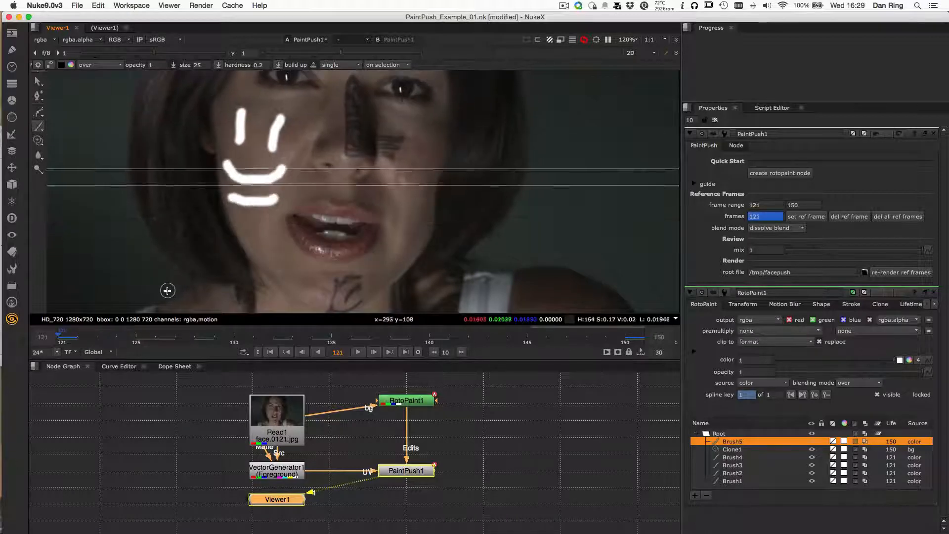
On frame 150, set the brush color to white and paint two short dabs on the cheek's smile stroke
click(406, 352)
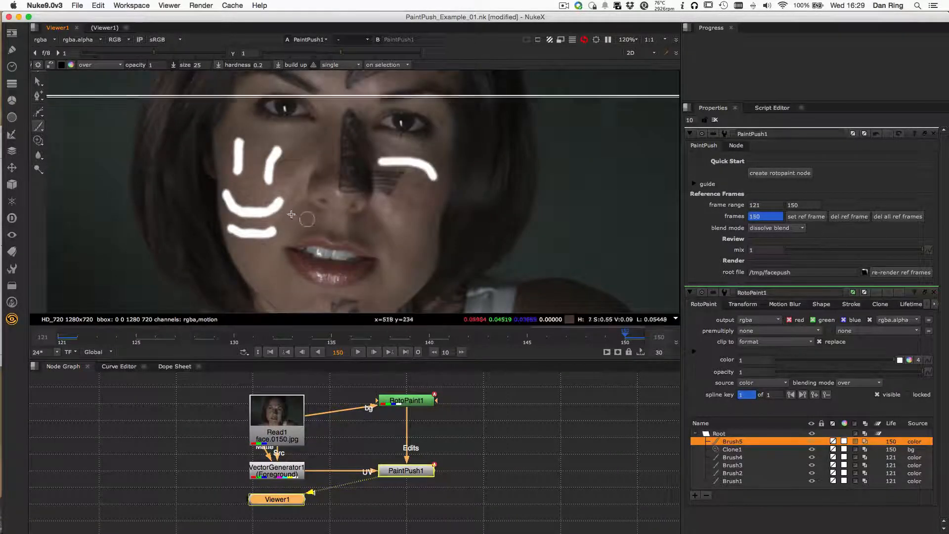
scroll(263, 208, up, 5)
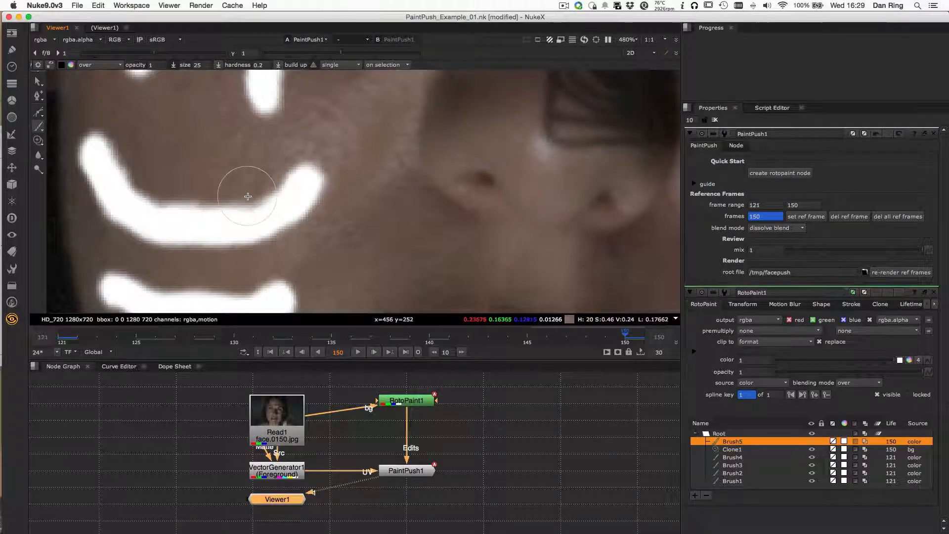
scroll(242, 211, down, 3)
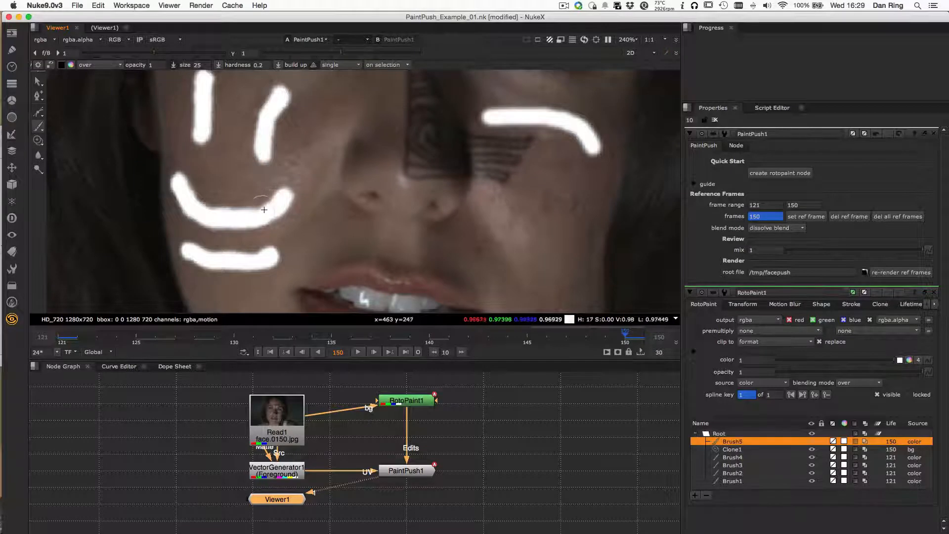
scroll(99, 173, up, 1)
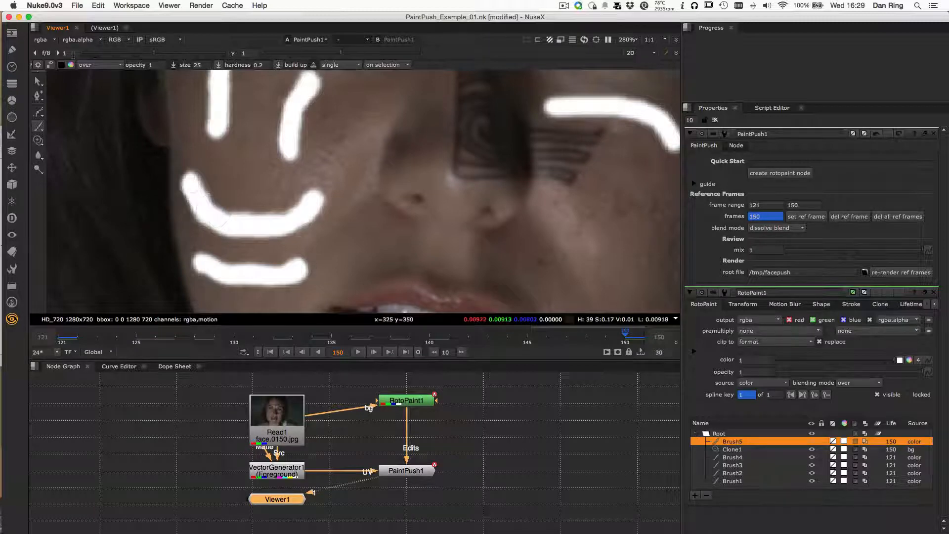
click(71, 65)
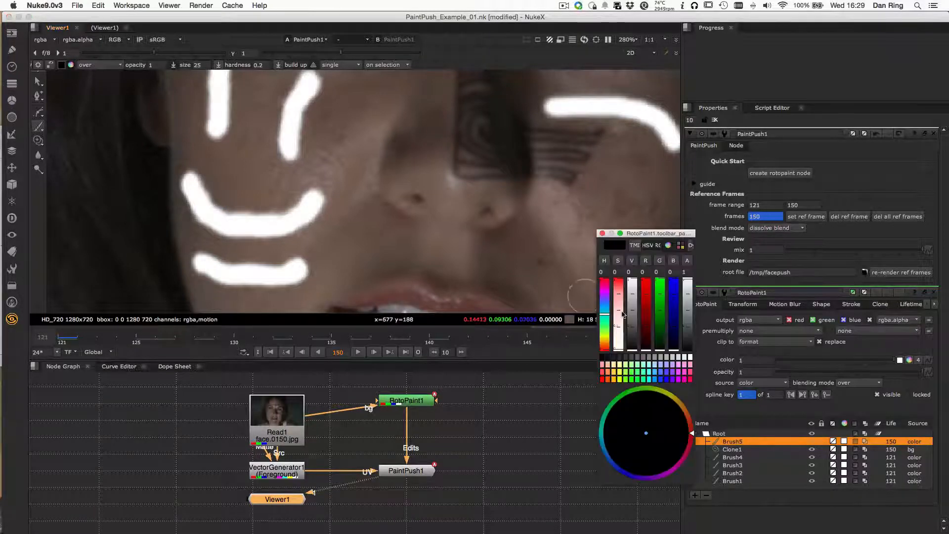
click(690, 357)
click(603, 233)
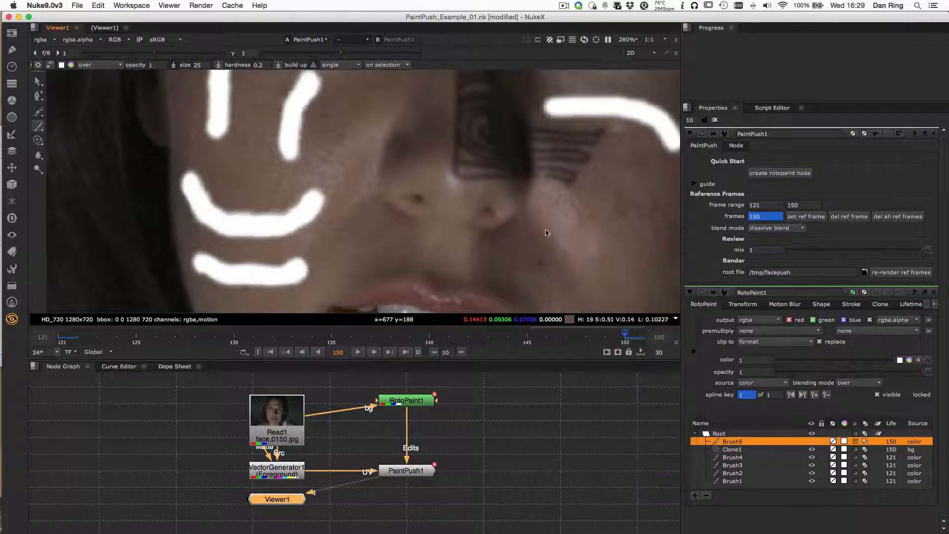
click(227, 217)
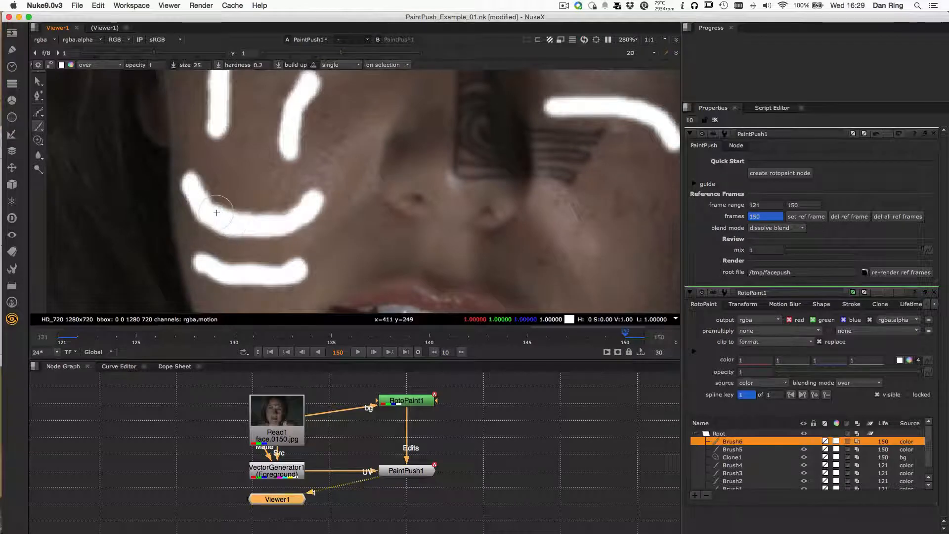
drag(214, 212, 211, 212)
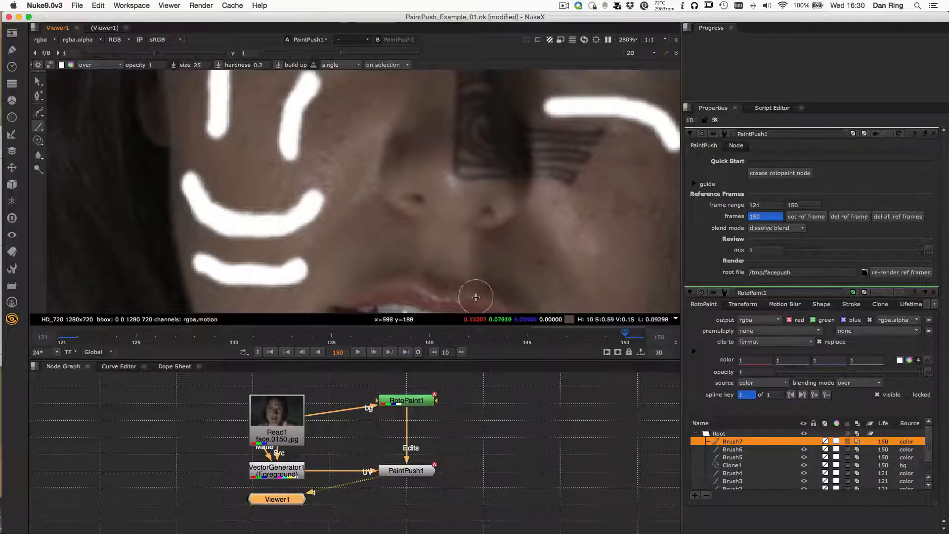
Examine the smile strokes on frames 125 and 121, then scrub through the range to frame 150
drag(611, 338, 141, 340)
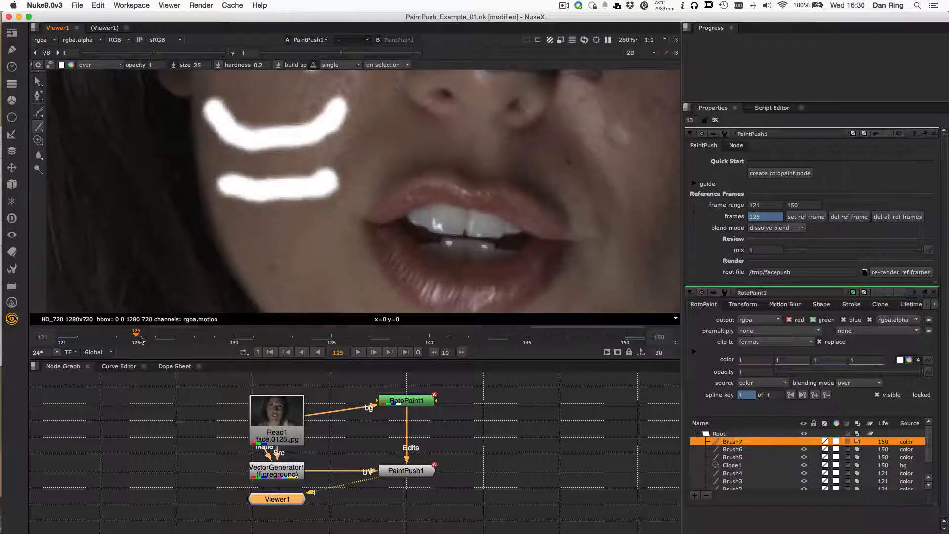
click(271, 352)
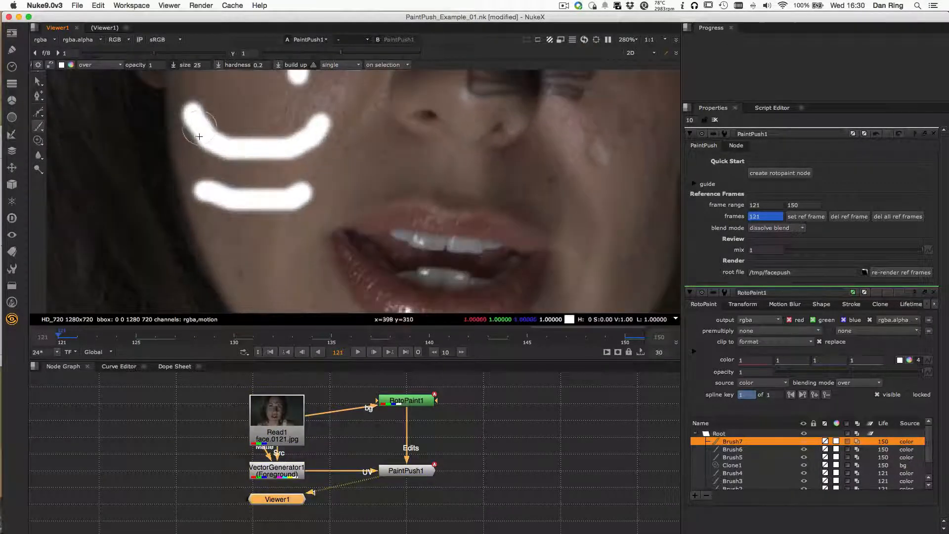
scroll(277, 158, down, 5)
scroll(277, 149, up, 4)
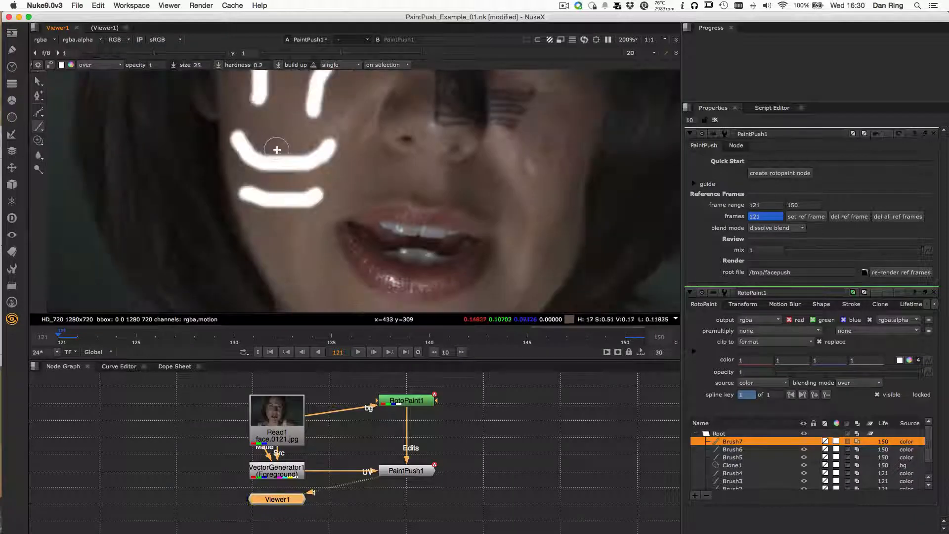
click(155, 340)
drag(155, 339, 633, 338)
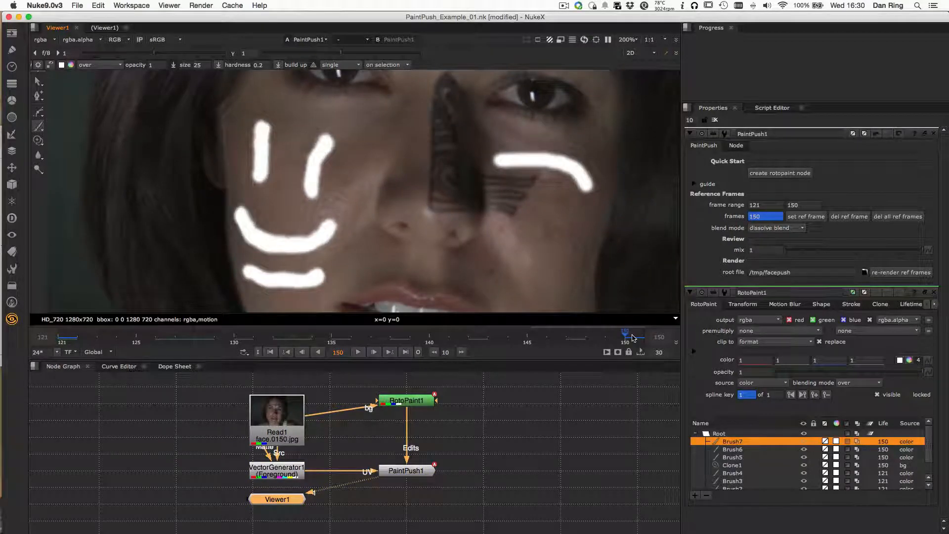
Set PaintPush1's blend mode to dissolve replace and compare the strokes on frames 121, 132, 135 and 150
click(762, 229)
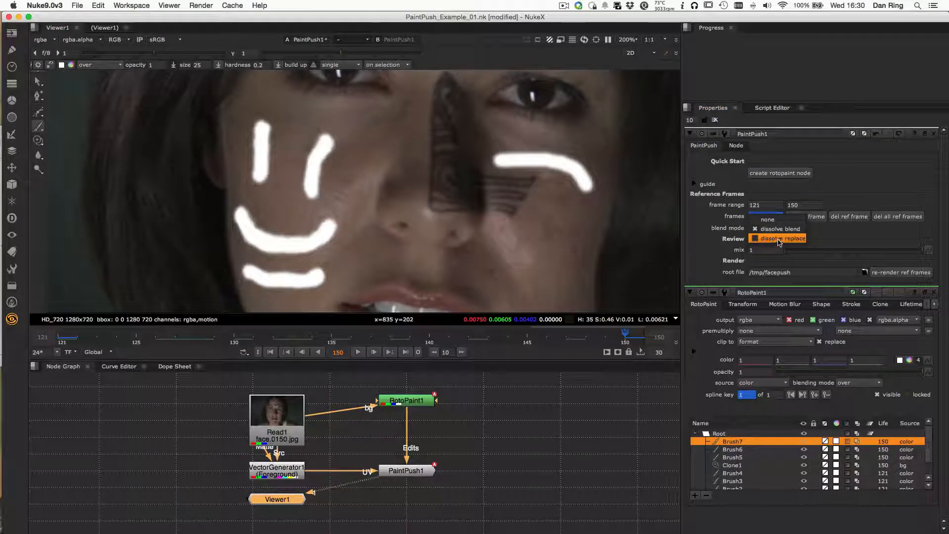
click(780, 239)
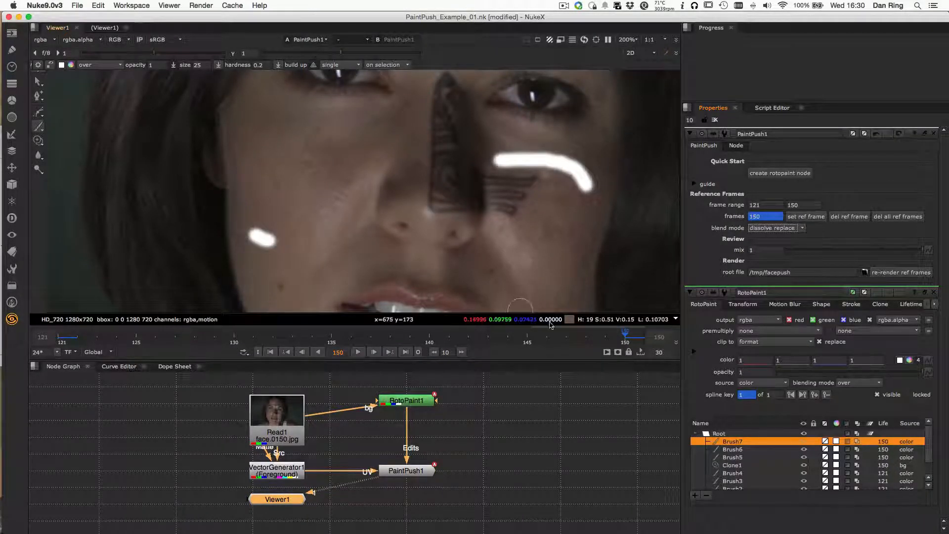
click(339, 338)
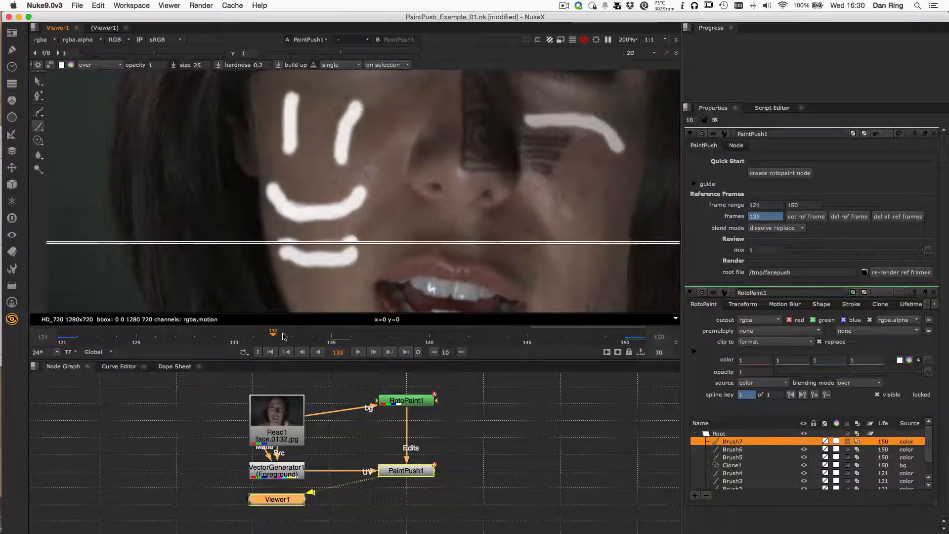
click(55, 346)
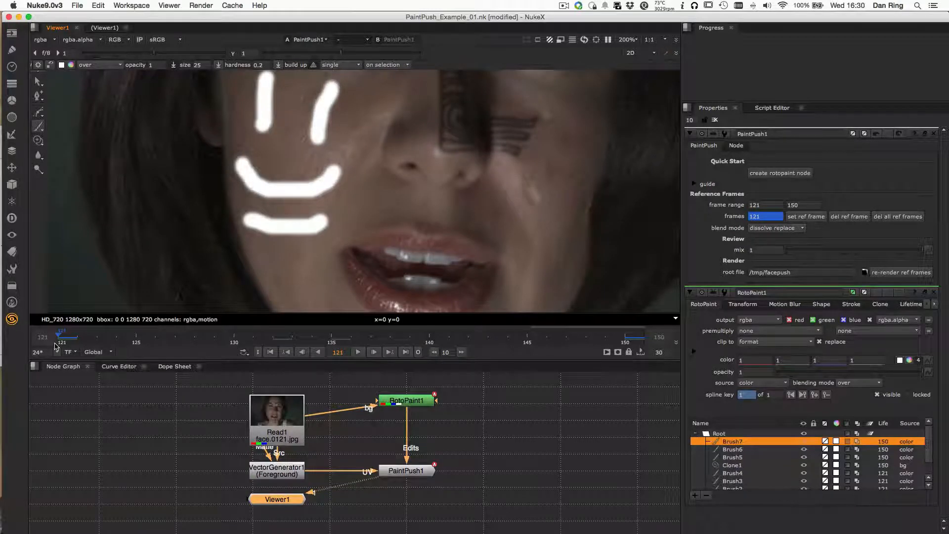
drag(55, 347, 626, 333)
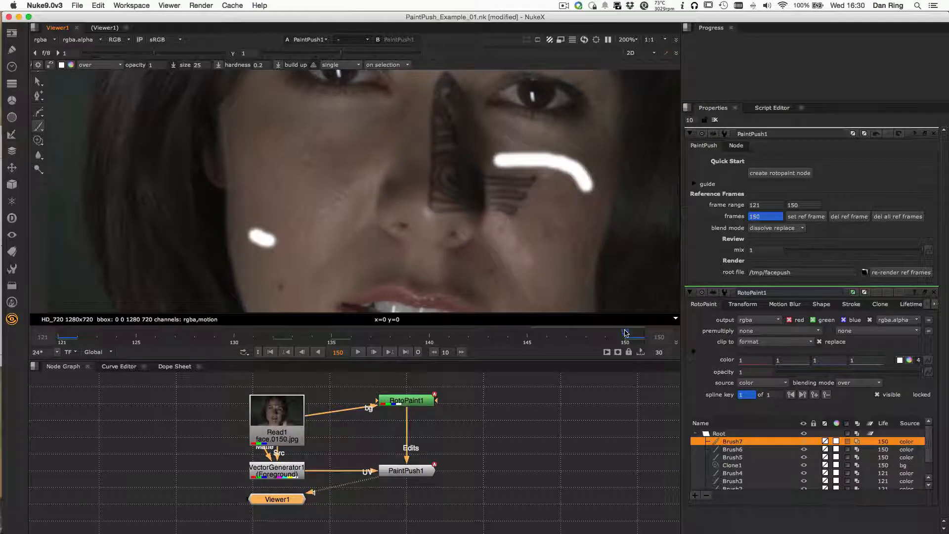
drag(626, 333, 340, 340)
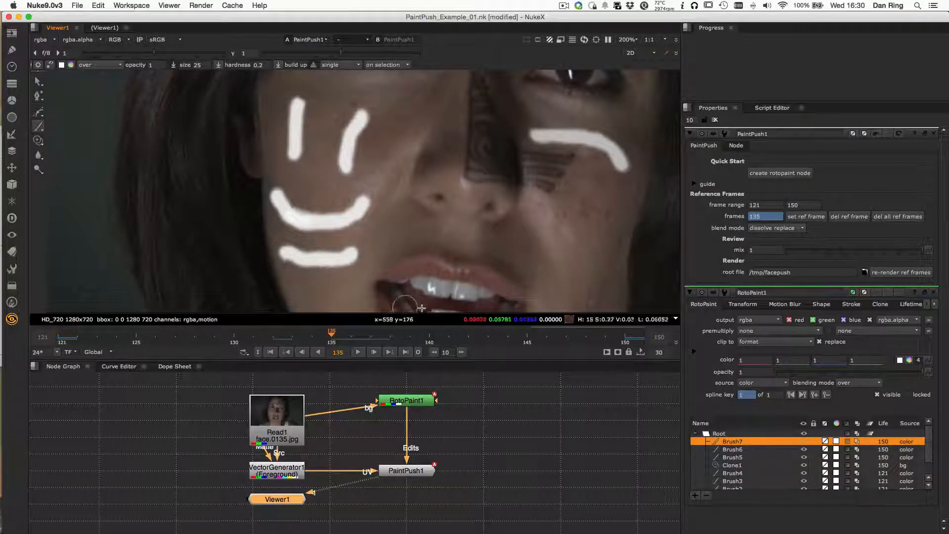
On frame 121, clone nearby skin over the highlight on the cheek below the striped marks
click(270, 352)
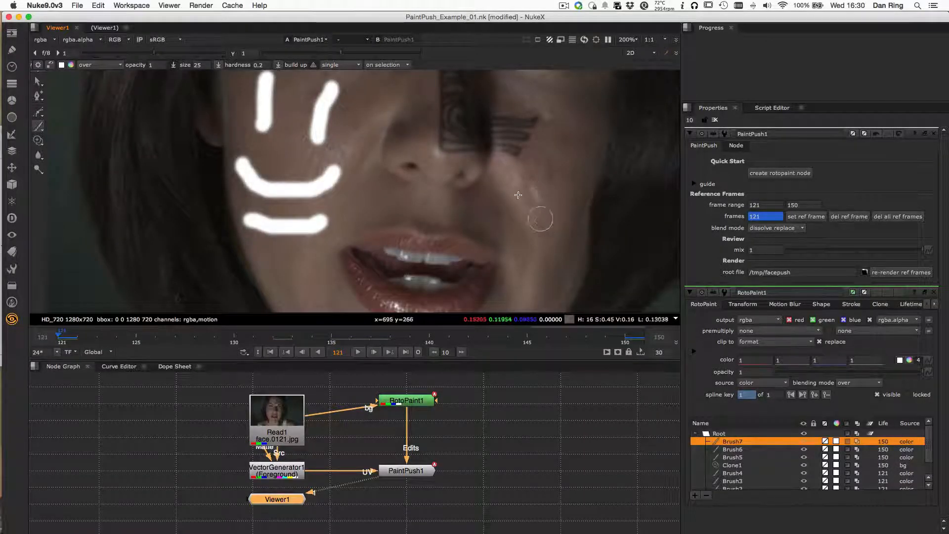
click(38, 141)
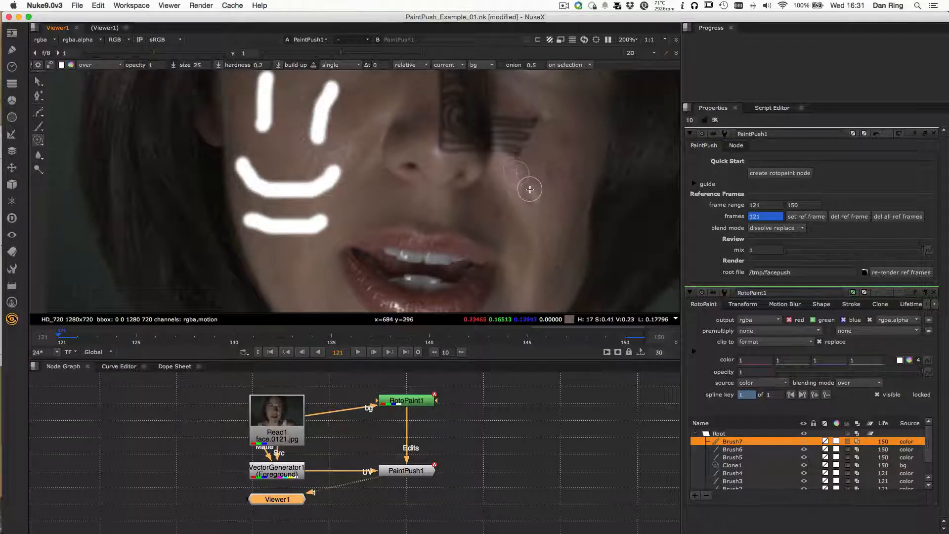
drag(532, 190, 532, 199)
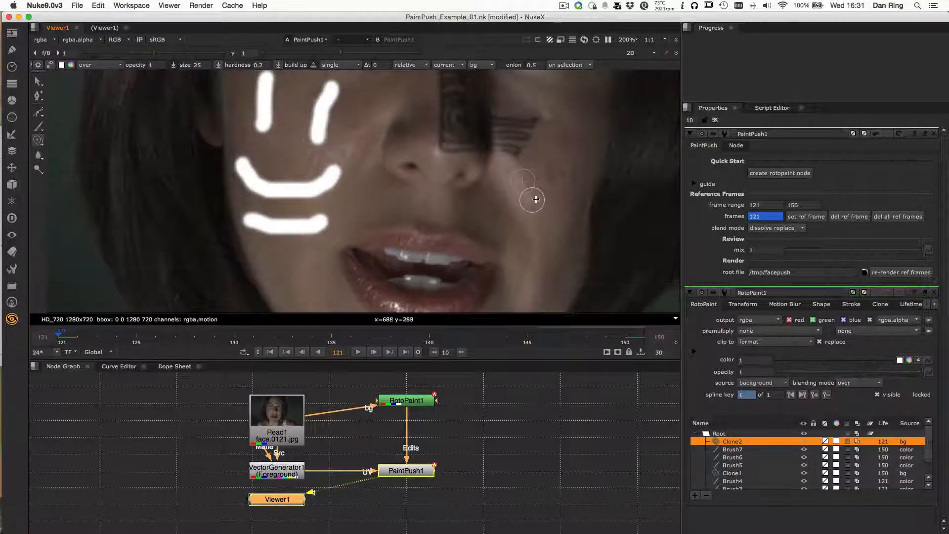
Look through the new clone stroke's lifetime and stroke settings and set its opacity to 0.175
click(906, 306)
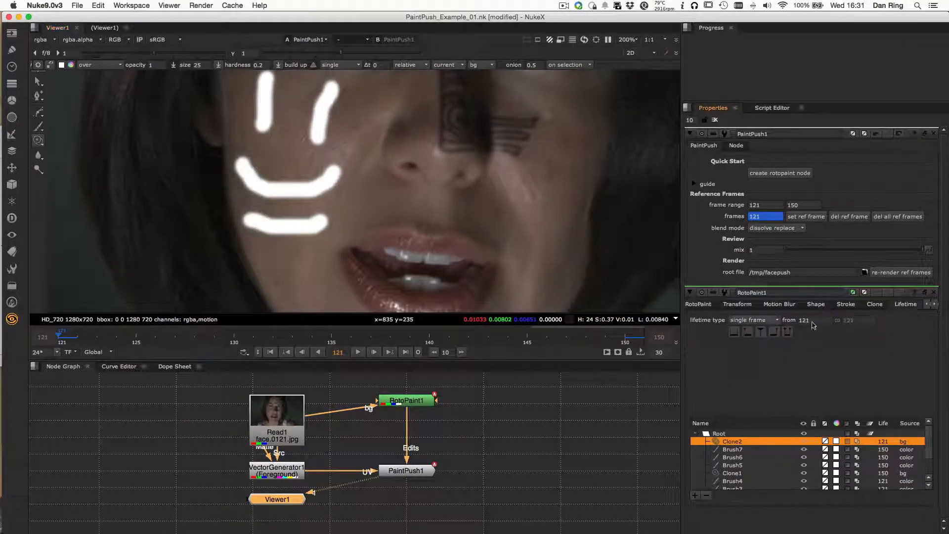
click(844, 305)
drag(851, 331, 862, 333)
click(716, 306)
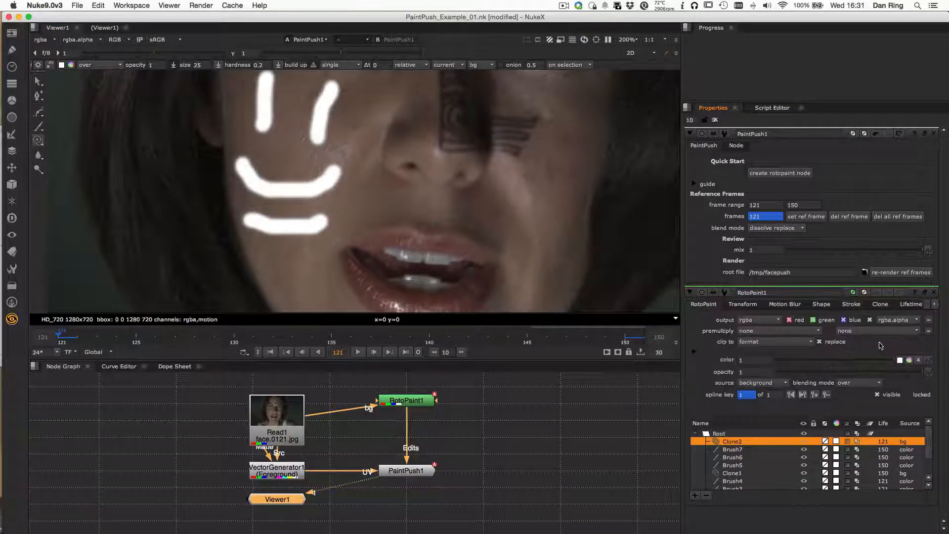
click(880, 374)
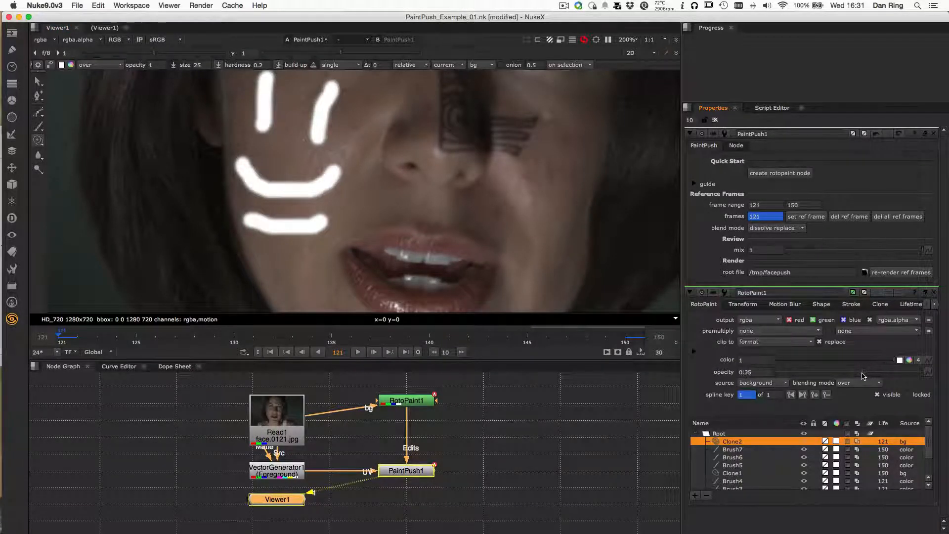
drag(863, 375, 853, 375)
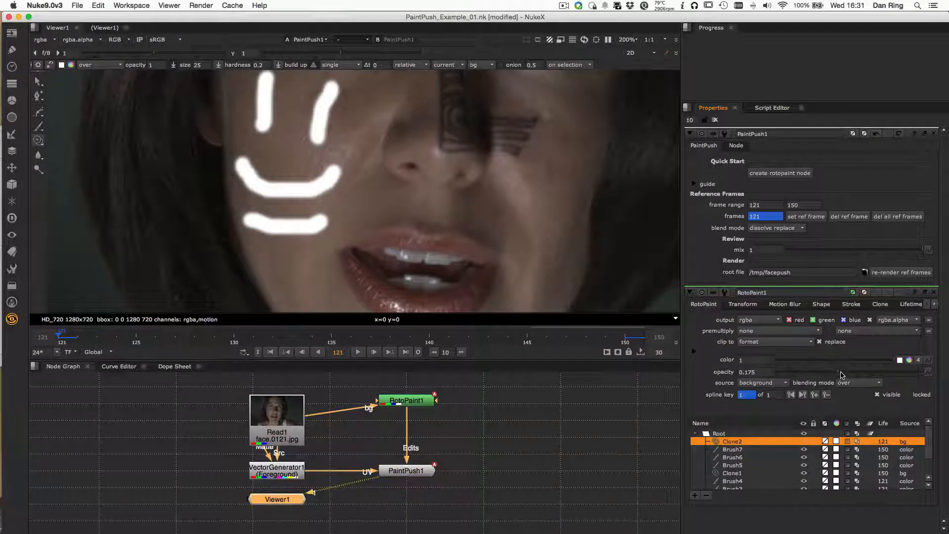
Check the softened cheek clone on intermediate frames such as 129, 135 and 140, and restore the timeline range to Global
click(349, 337)
click(253, 337)
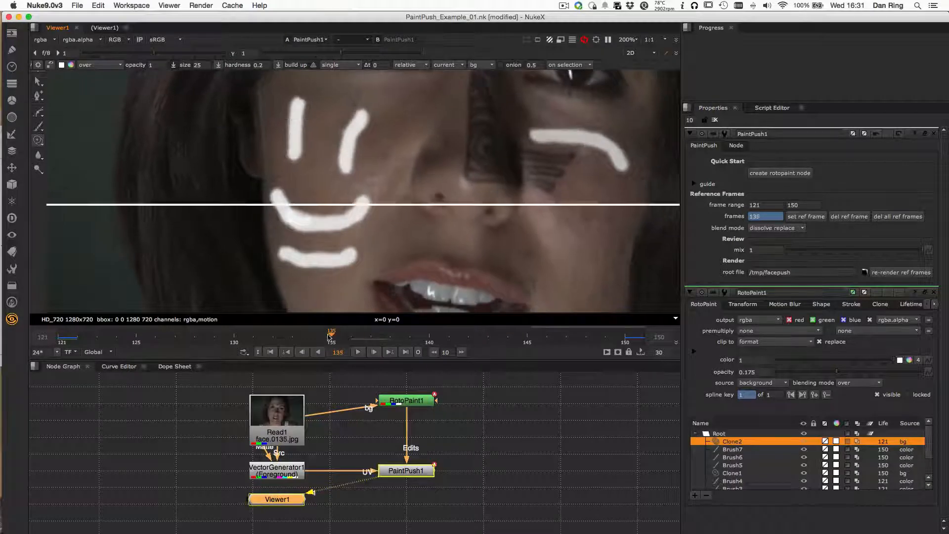
click(213, 335)
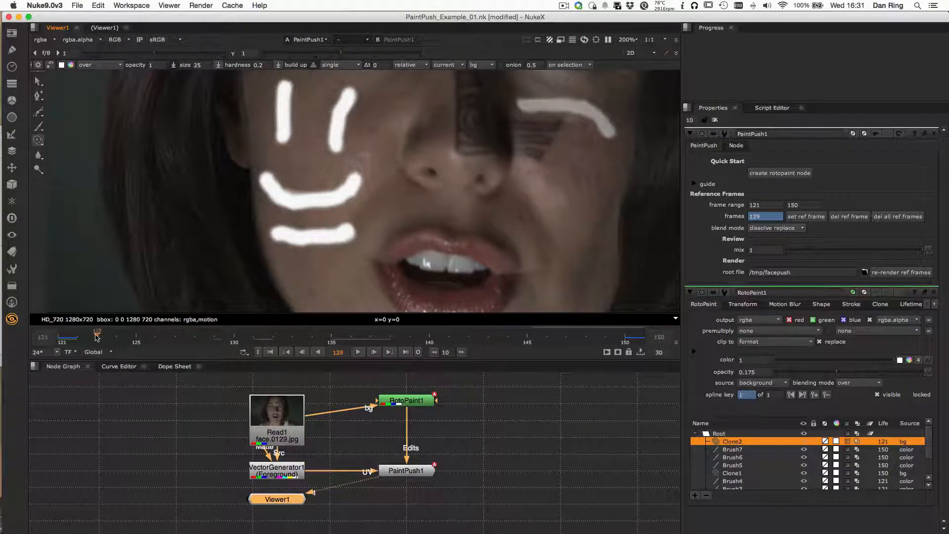
click(75, 337)
drag(68, 339, 344, 339)
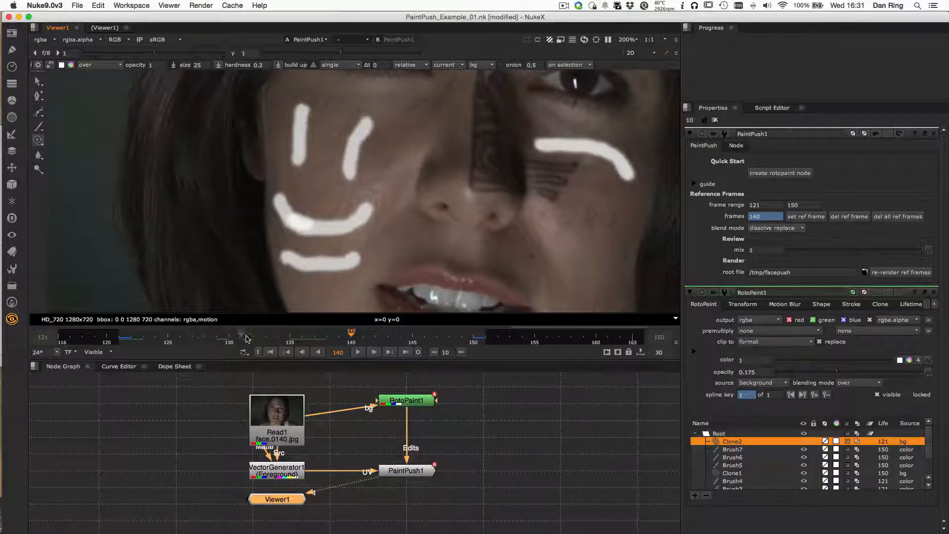
click(98, 352)
click(96, 360)
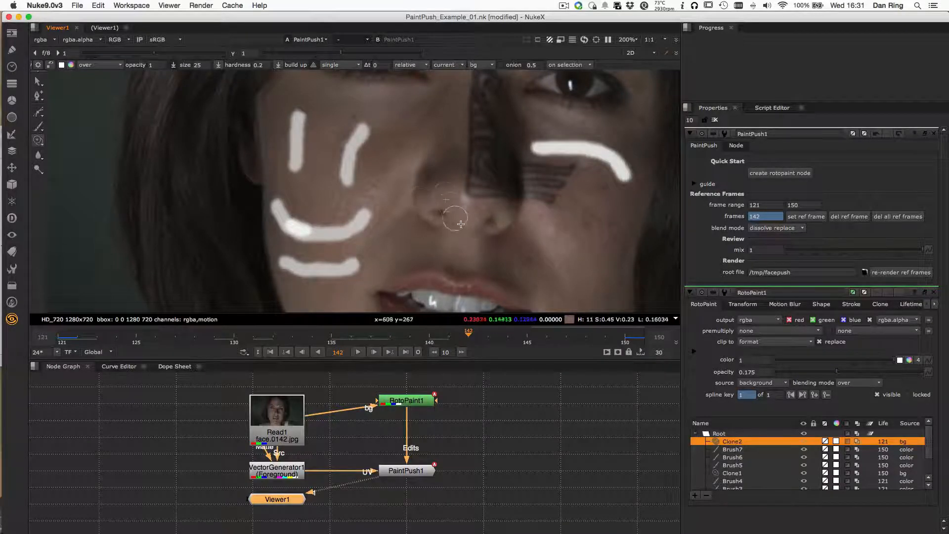
View PaintPush1's output, then expand its quick-start guide, read the steps and collapse it
click(393, 473)
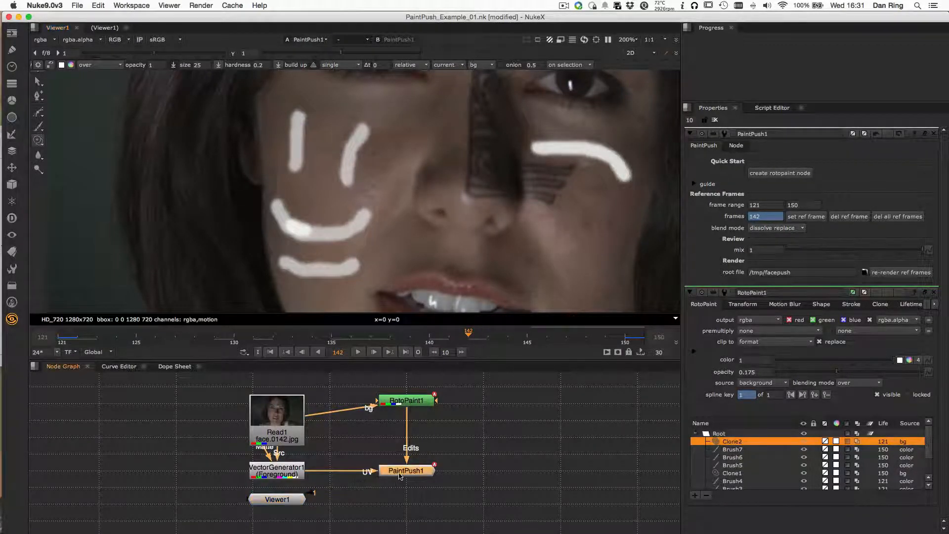
key(1)
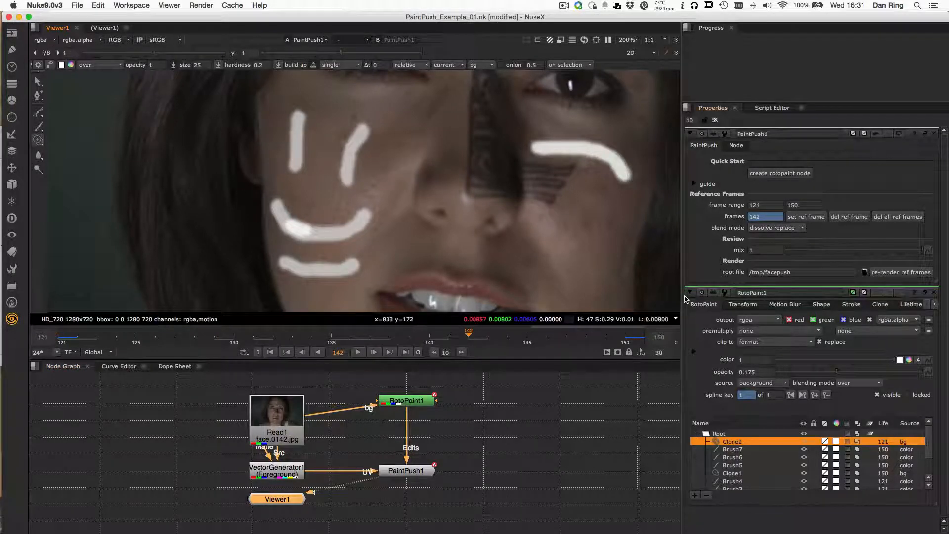
click(424, 476)
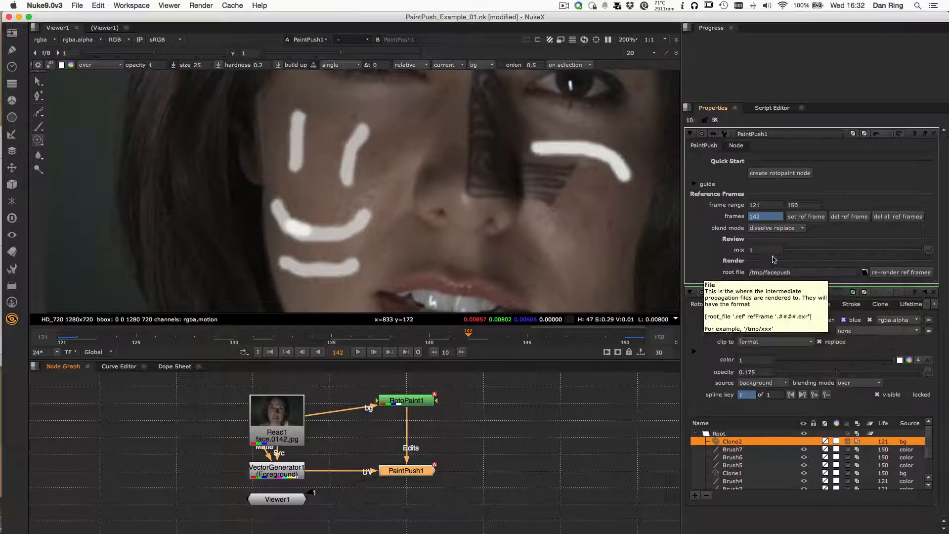
click(696, 184)
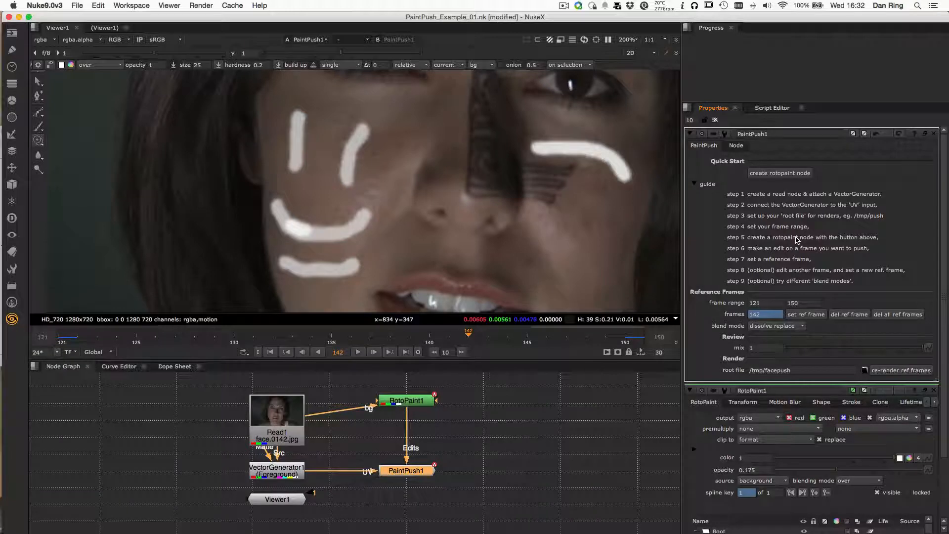
click(695, 185)
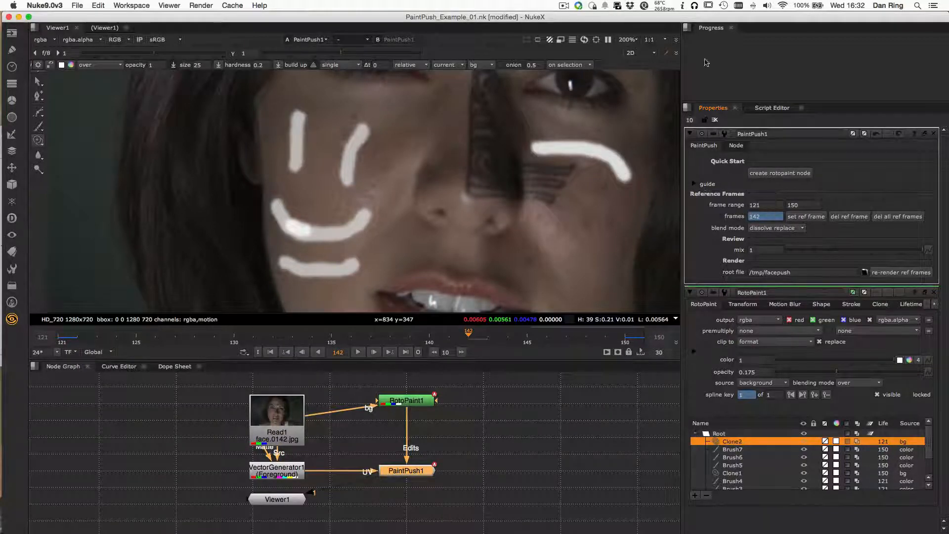
click(565, 6)
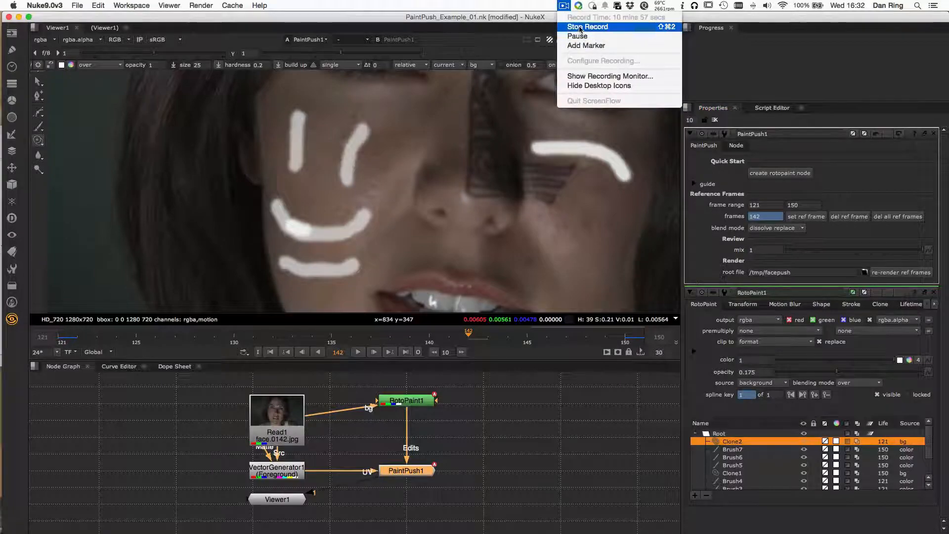